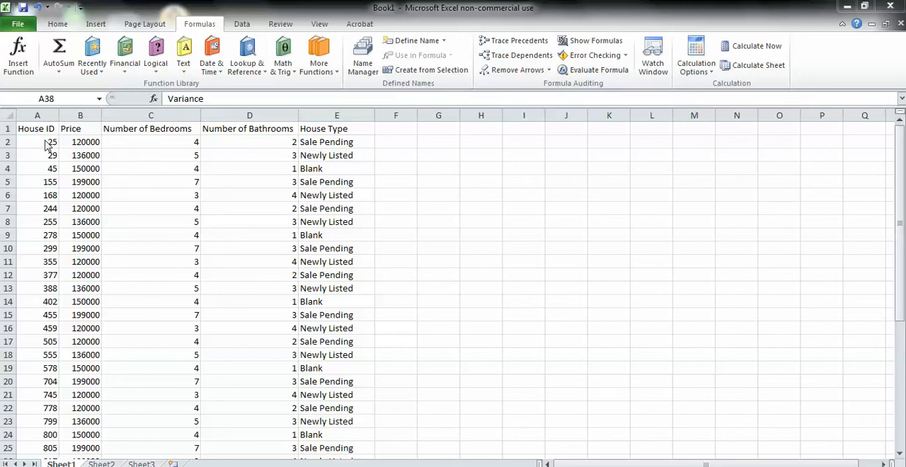
# - Review the house listing records and the statistic labels from Mean to Kurtosis below them
pyautogui.click(42, 437)
pyautogui.press('Down')
pyautogui.press('Down')
pyautogui.press('Down')
pyautogui.press('Down')
pyautogui.press('Down')
pyautogui.press('Down')
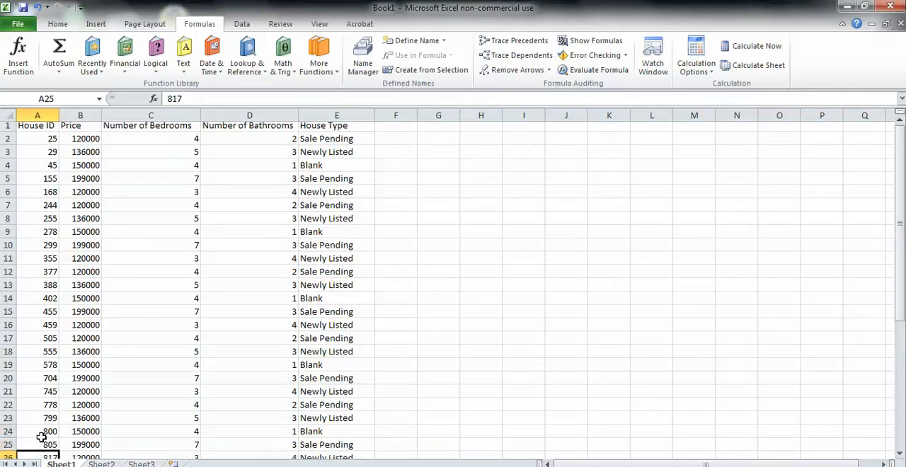
pyautogui.press('Down')
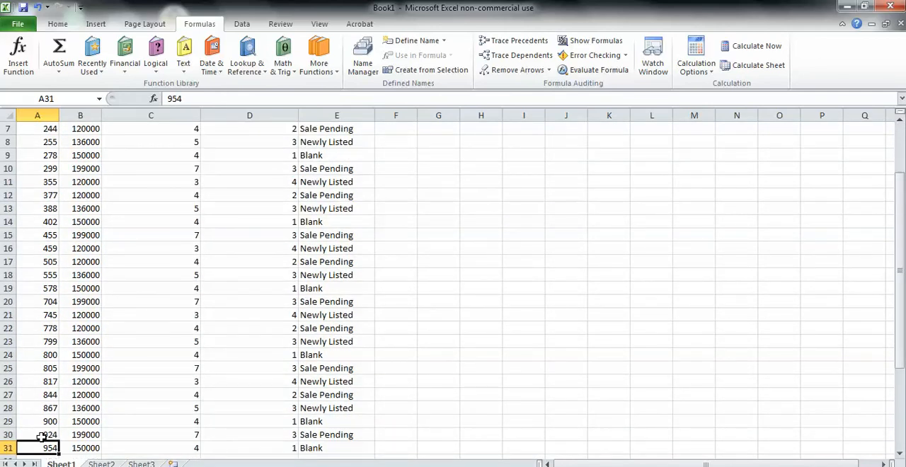
pyautogui.press('Down')
pyautogui.press('Up')
pyautogui.press('Up')
pyautogui.press('Up')
pyautogui.press('Up')
pyautogui.press('Up')
pyautogui.press('Up')
pyautogui.press('Up')
pyautogui.press('Up')
pyautogui.press('Up')
pyautogui.press('Up')
pyautogui.press('Up')
pyautogui.press('Up')
pyautogui.press('Up')
pyautogui.press('Up')
pyautogui.press('Up')
pyautogui.press('Up')
pyautogui.press('Up')
pyautogui.press('Up')
pyautogui.press('Up')
pyautogui.press('Up')
pyautogui.press('Up')
pyautogui.press('Up')
pyautogui.press('Up')
pyautogui.press('Up')
pyautogui.press('Up')
pyautogui.press('Up')
pyautogui.press('Up')
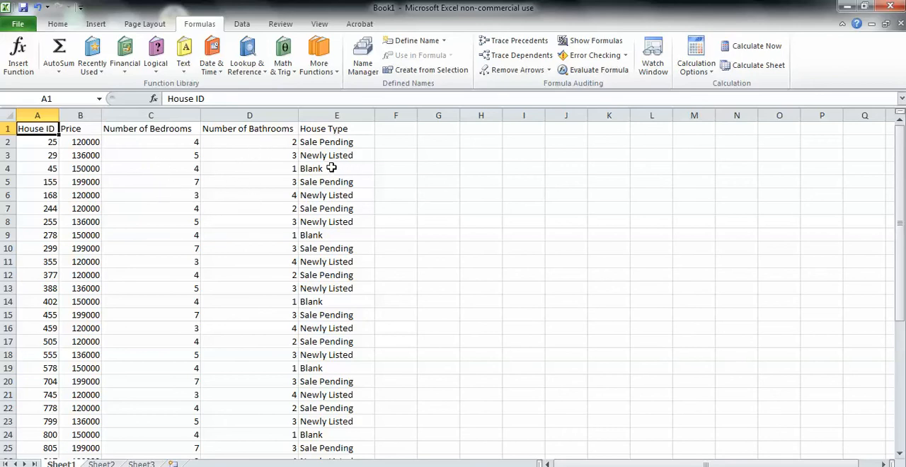
pyautogui.click(396, 261)
pyautogui.press('Down')
pyautogui.press('Down')
pyautogui.press('Down')
pyautogui.press('Down')
pyautogui.press('Down')
pyautogui.press('Down')
pyautogui.press('Down')
pyautogui.press('Down')
pyautogui.press('Down')
pyautogui.press('Down')
pyautogui.press('Down')
pyautogui.press('Down')
pyautogui.press('Down')
pyautogui.press('Down')
pyautogui.press('Down')
pyautogui.press('Down')
pyautogui.press('Down')
pyautogui.press('Down')
pyautogui.press('Down')
pyautogui.press('Down')
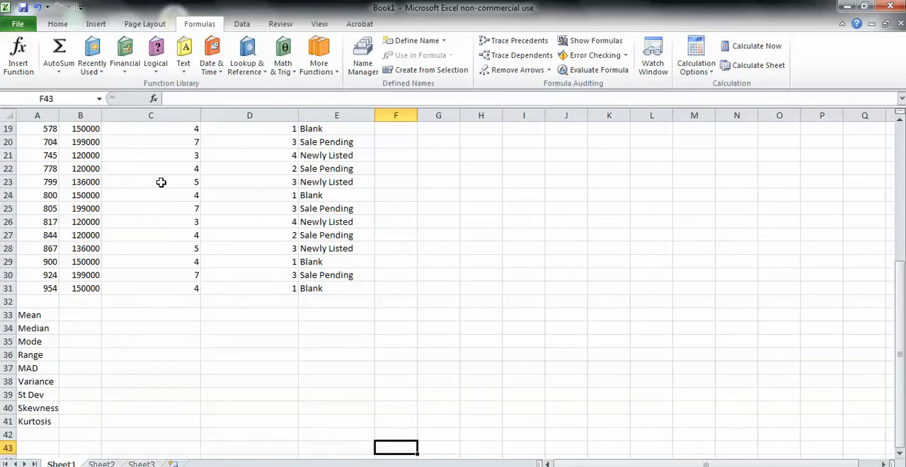
pyautogui.click(34, 315)
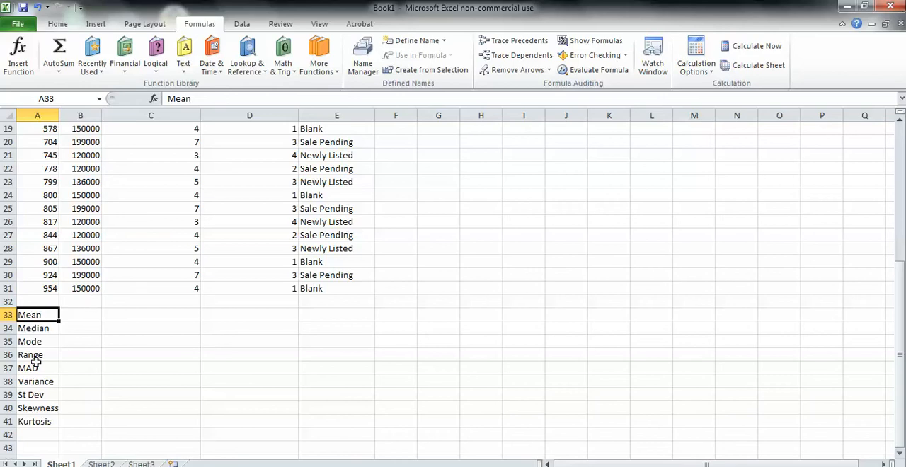
# - Calculate the mean price in B33 with the AVERAGE function over the range B2:B31
pyautogui.click(80, 314)
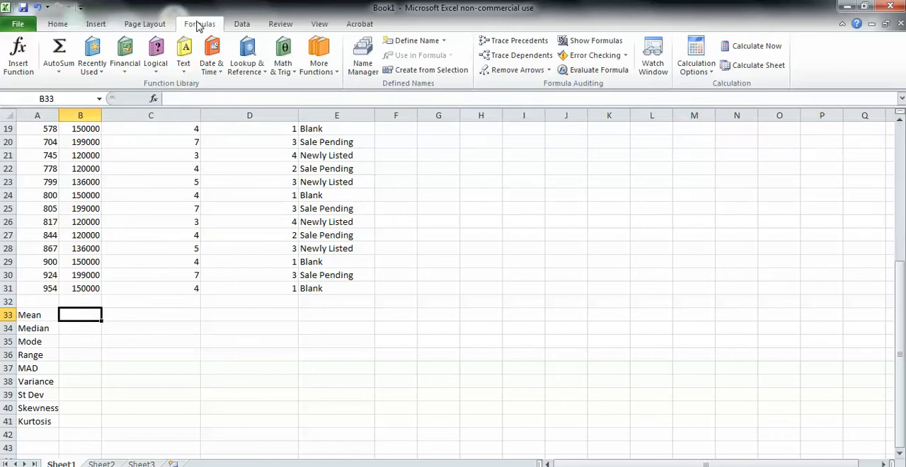
pyautogui.click(324, 71)
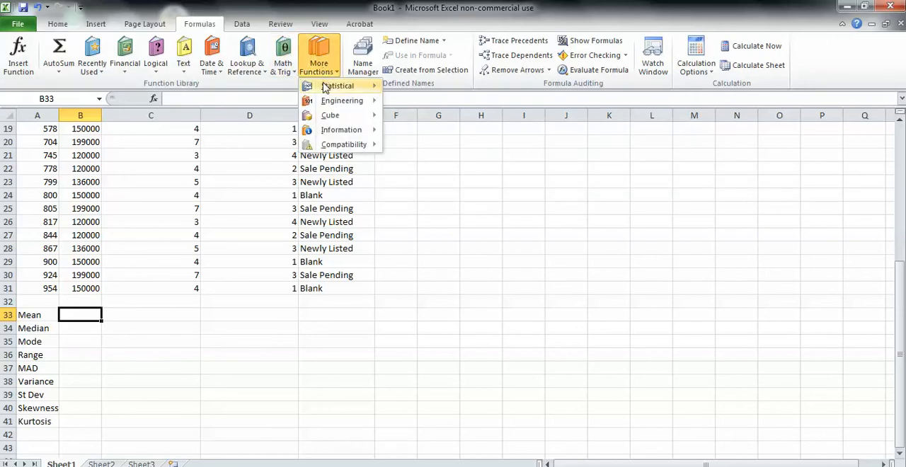
pyautogui.moveTo(325, 88)
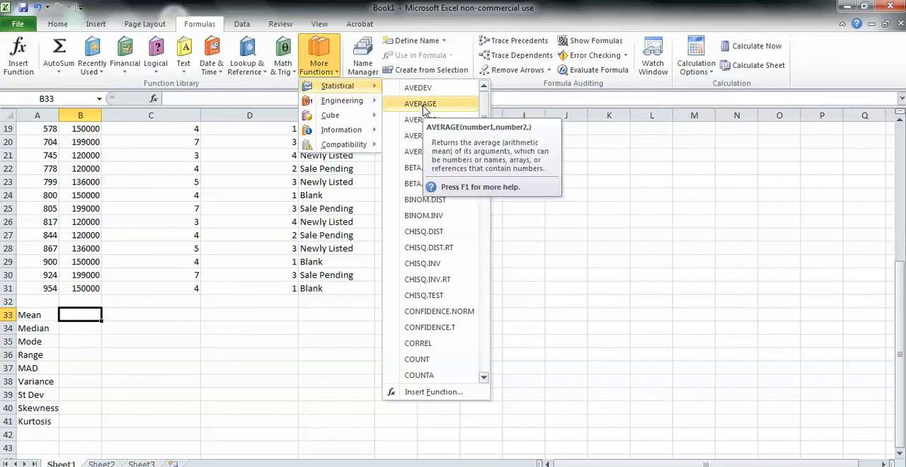
pyautogui.click(421, 104)
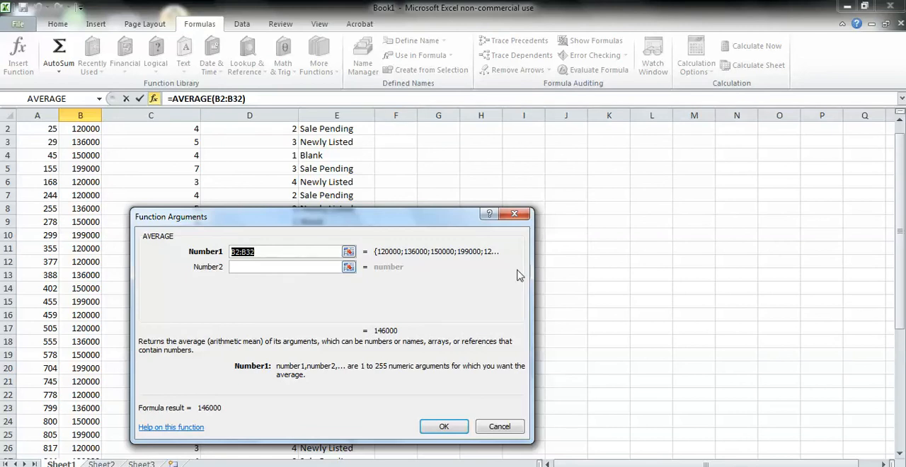
pyautogui.moveTo(901, 251); pyautogui.dragTo(901, 317)
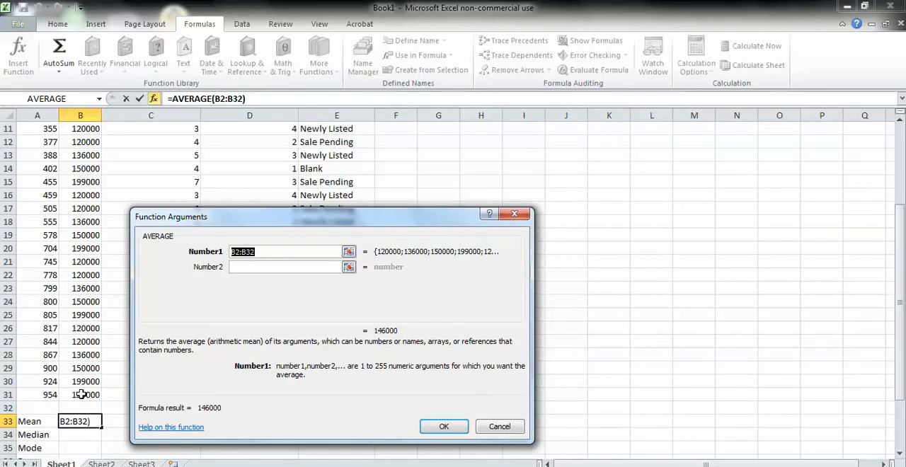
pyautogui.moveTo(81, 394); pyautogui.dragTo(78, 142)
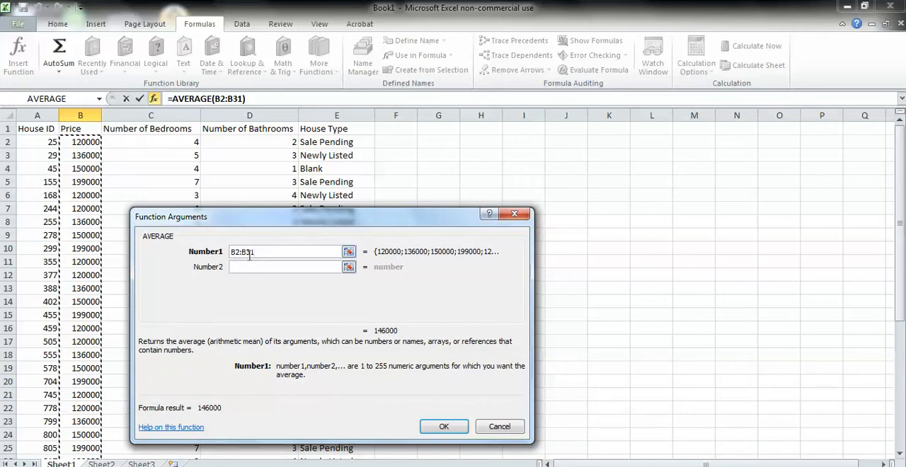
pyautogui.click(439, 426)
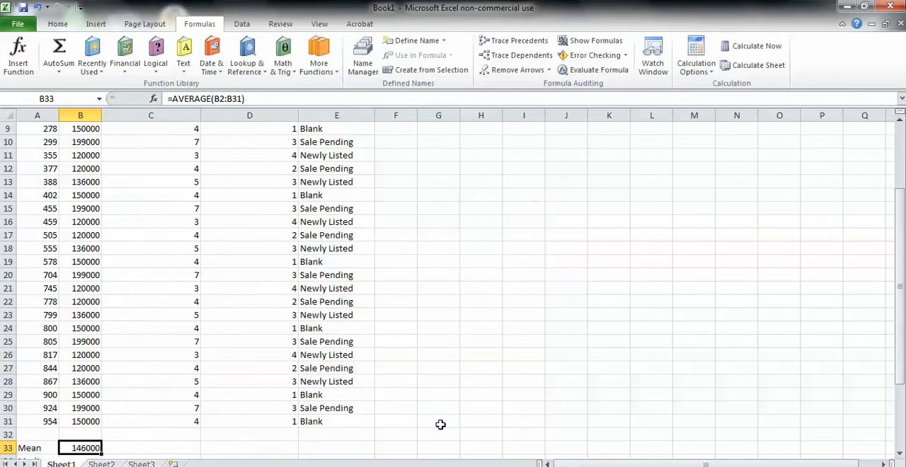
# - Copy the mean formula from B33 across to C33 and D33 for the bedroom and bathroom columns
pyautogui.click(900, 453)
pyautogui.click(900, 454)
pyautogui.click(900, 453)
pyautogui.click(900, 453)
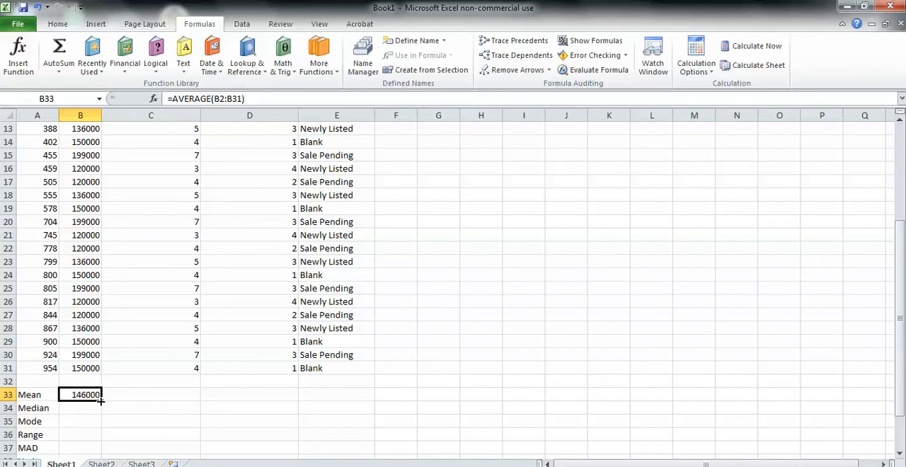
pyautogui.moveTo(101, 402); pyautogui.dragTo(194, 401)
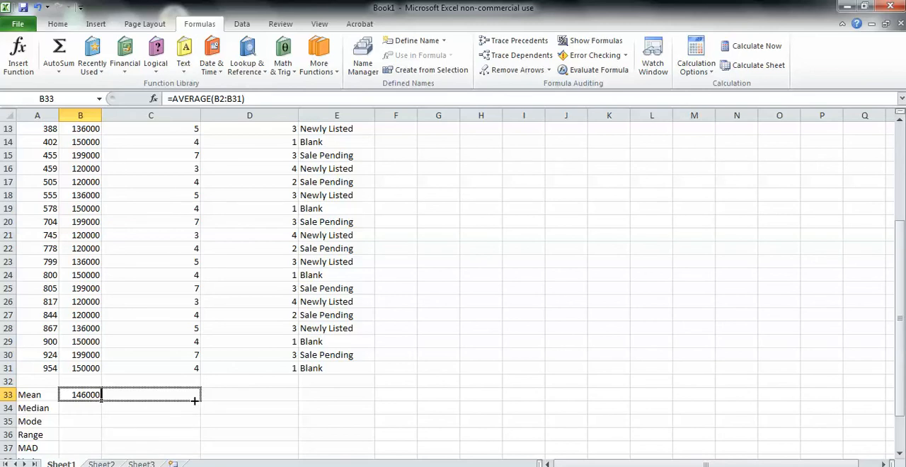
pyautogui.moveTo(212, 401); pyautogui.dragTo(260, 402)
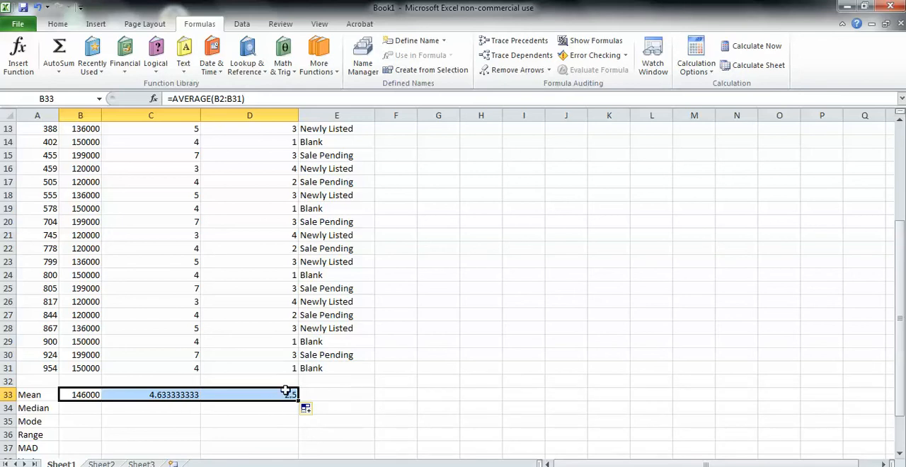
# - Enter N/A in E33 as the mean for the House Type column
pyautogui.click(336, 398)
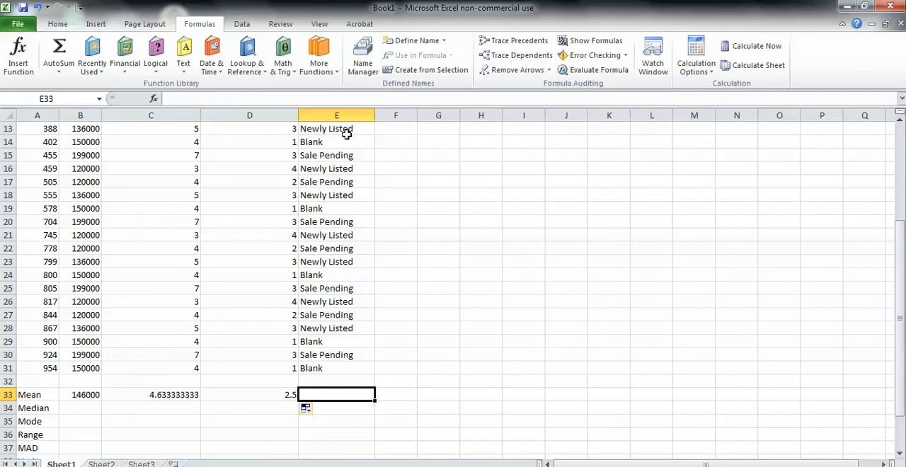
pyautogui.doubleClick(316, 394)
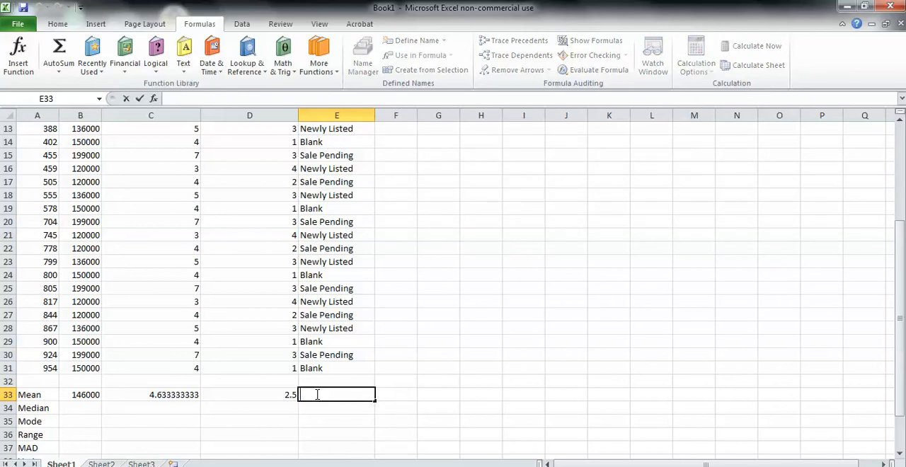
pyautogui.write('N')
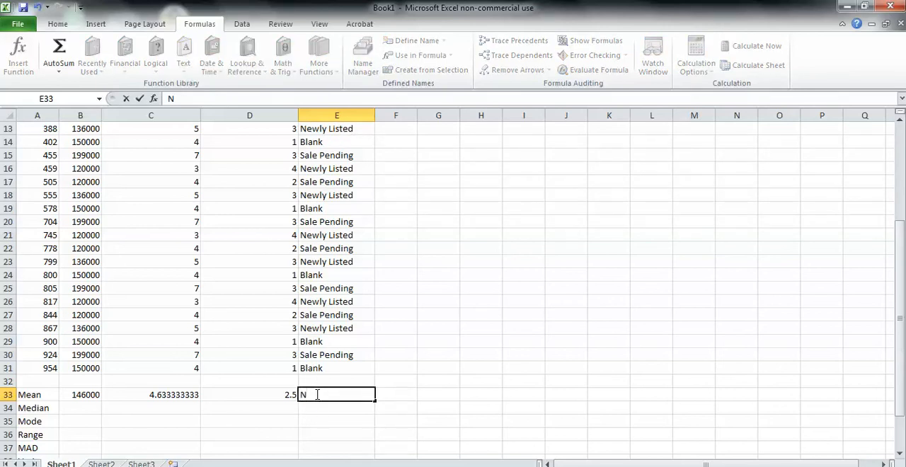
pyautogui.write('/A')
pyautogui.press('Return')
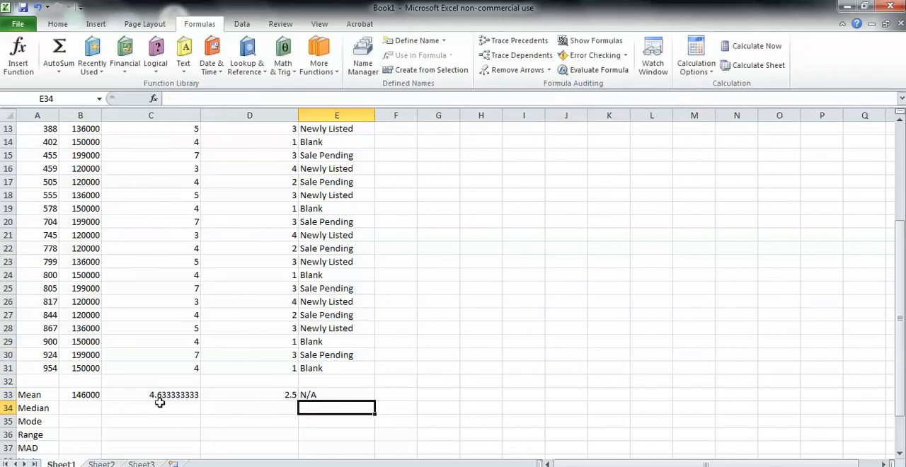
# - Calculate the median price in B34 with the MEDIAN function over the range B2:B31
pyautogui.click(79, 408)
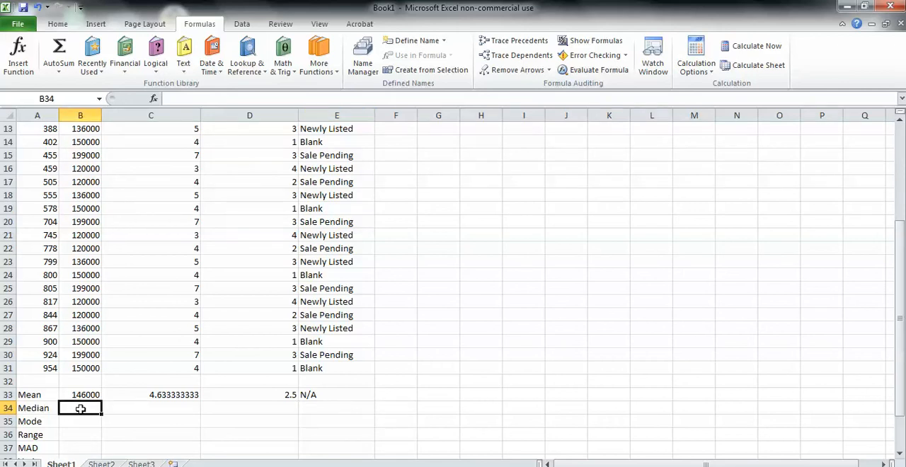
pyautogui.click(319, 65)
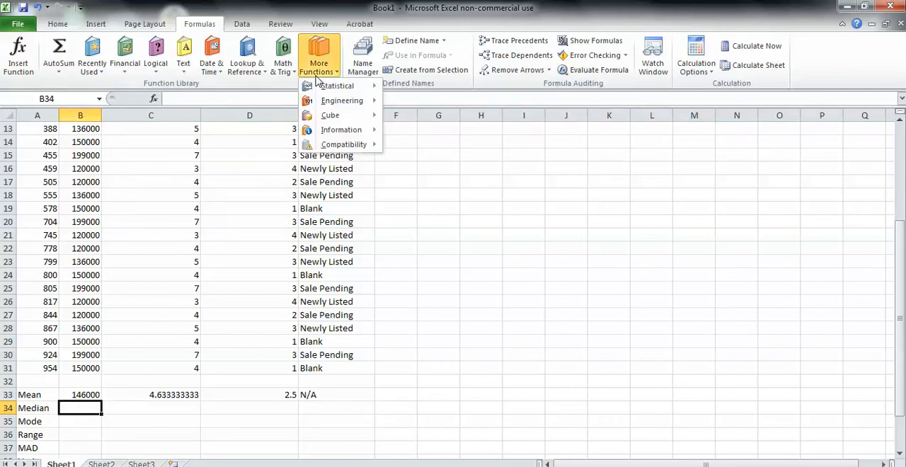
pyautogui.moveTo(338, 90)
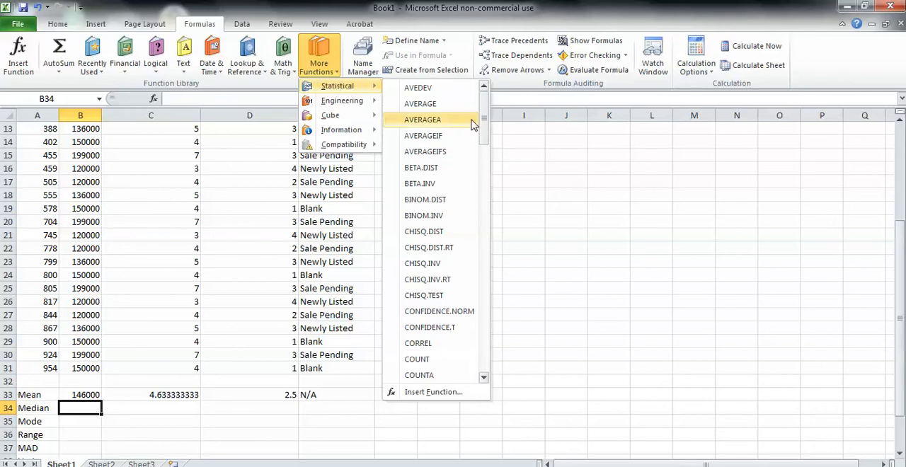
pyautogui.moveTo(486, 116); pyautogui.dragTo(487, 239)
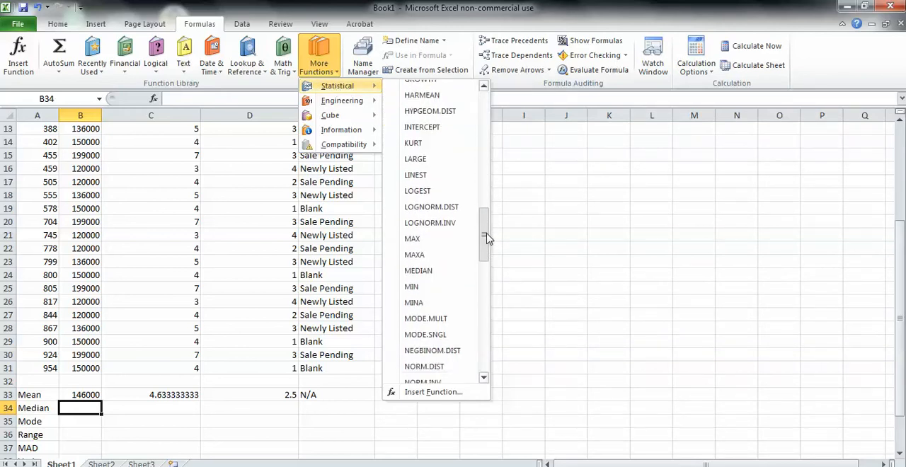
pyautogui.click(444, 275)
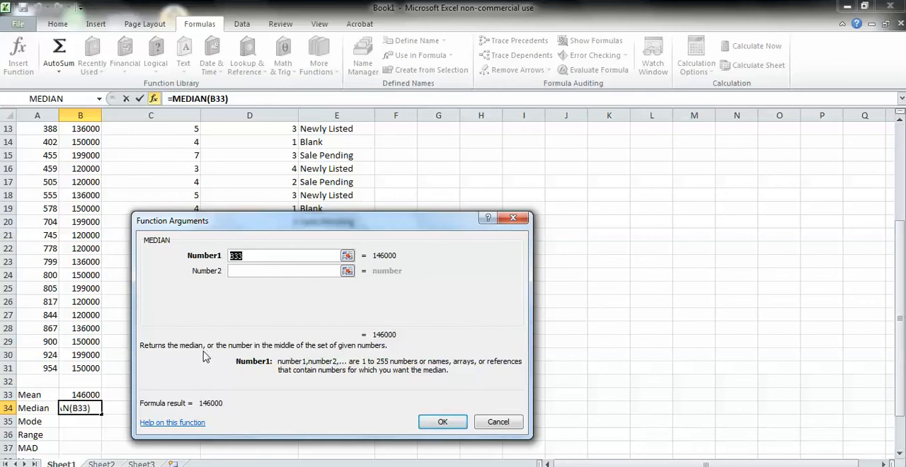
pyautogui.moveTo(80, 368); pyautogui.dragTo(82, 144)
pyautogui.moveTo(83, 144); pyautogui.dragTo(84, 142)
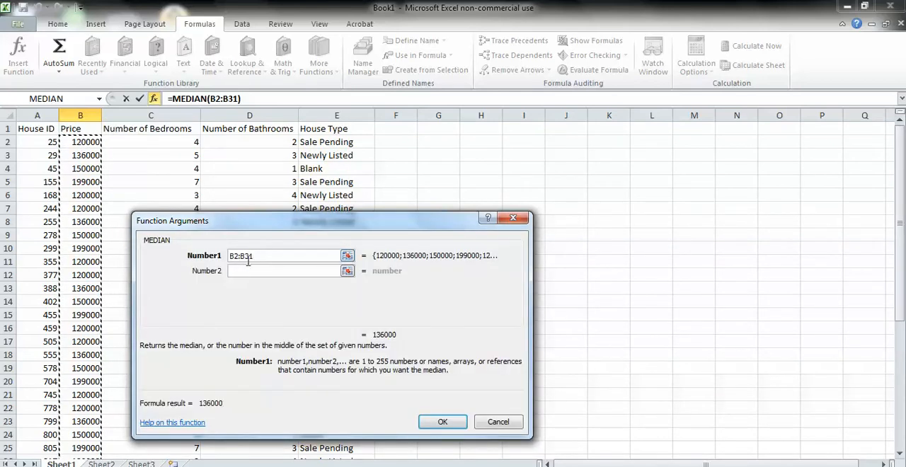
pyautogui.click(444, 422)
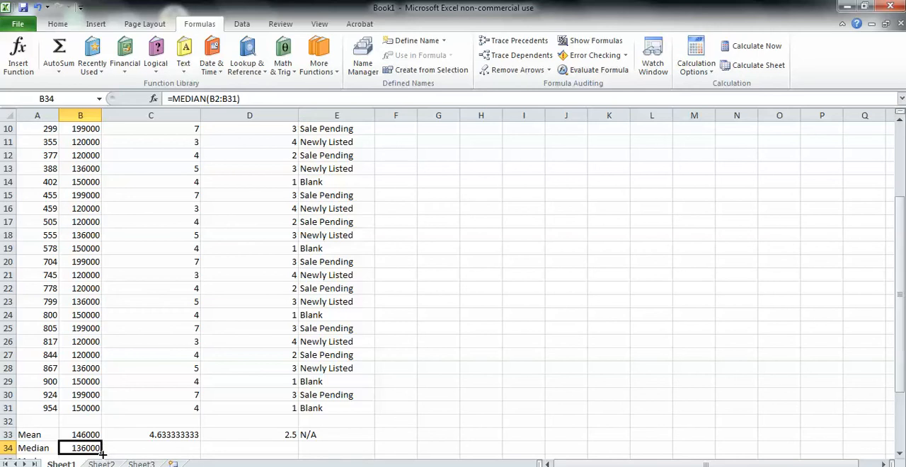
# - Copy the median formula from B34 across to D34 and enter N/A in E34 for House Type
pyautogui.moveTo(102, 456); pyautogui.dragTo(200, 464)
pyautogui.moveTo(224, 424); pyautogui.dragTo(258, 428)
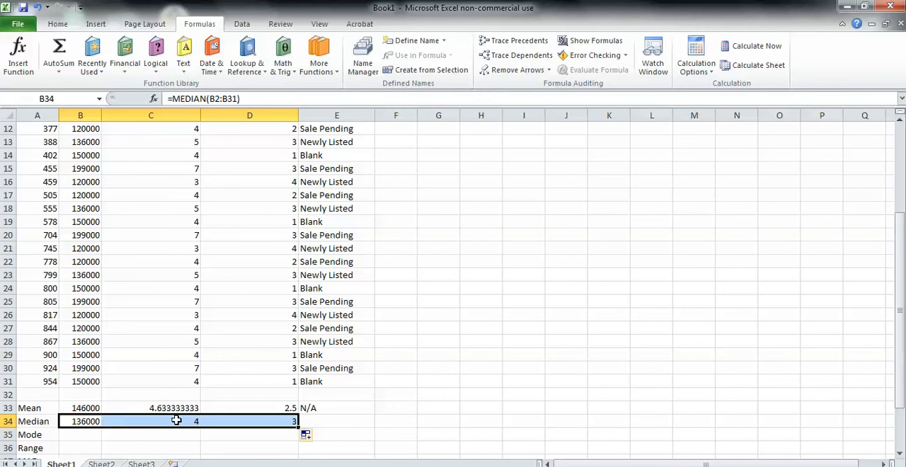
pyautogui.click(344, 423)
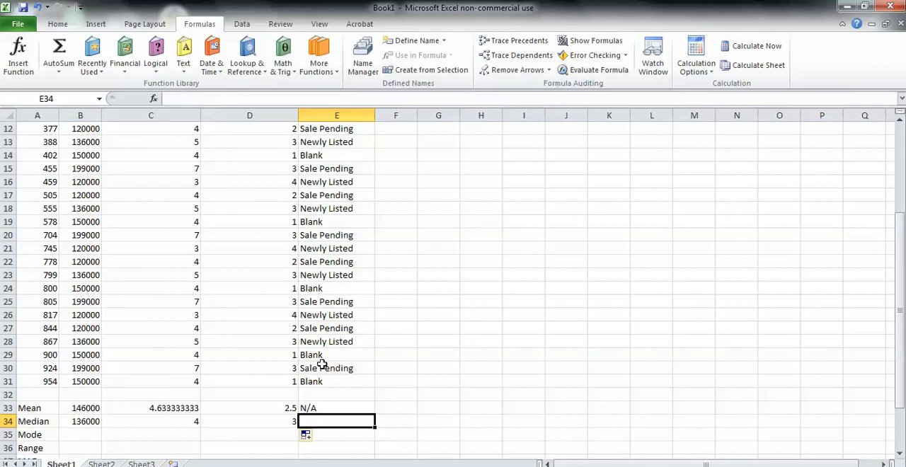
pyautogui.write('N/A')
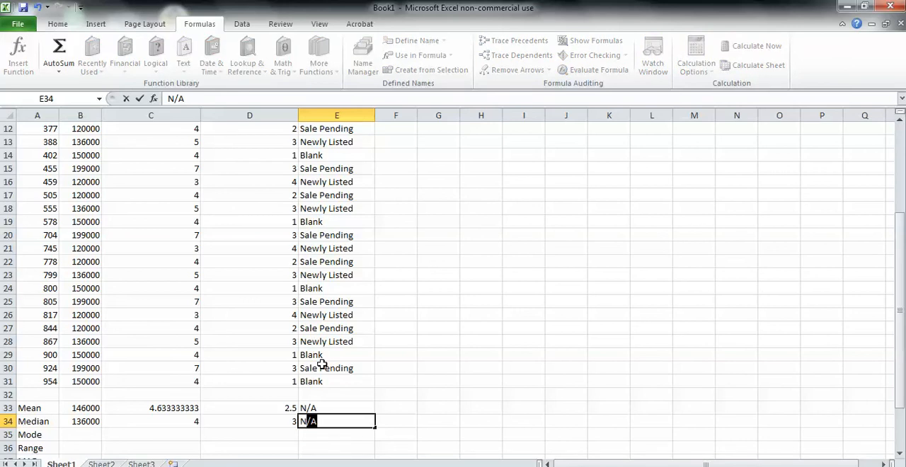
pyautogui.press('Return')
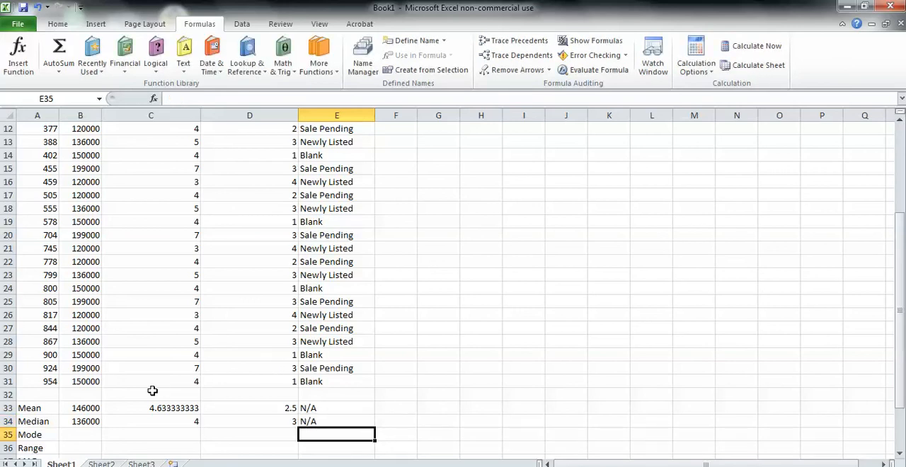
# - Calculate the mode of the prices in B35 with the MODE.SNGL function, using G22+B2:B31 as its argument
pyautogui.click(77, 434)
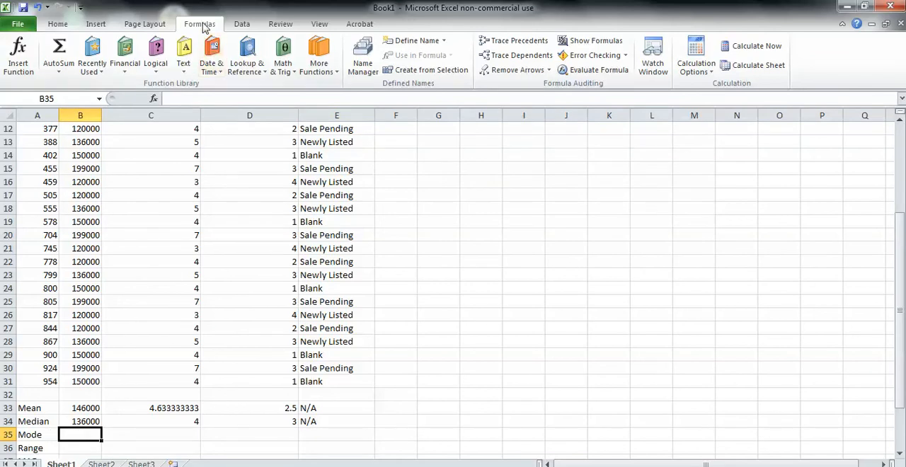
pyautogui.click(336, 71)
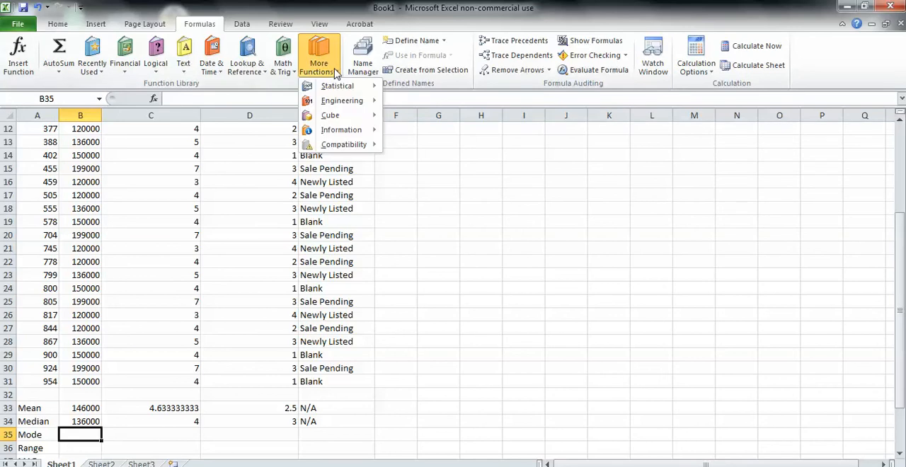
pyautogui.moveTo(353, 91)
pyautogui.moveTo(485, 121); pyautogui.dragTo(485, 251)
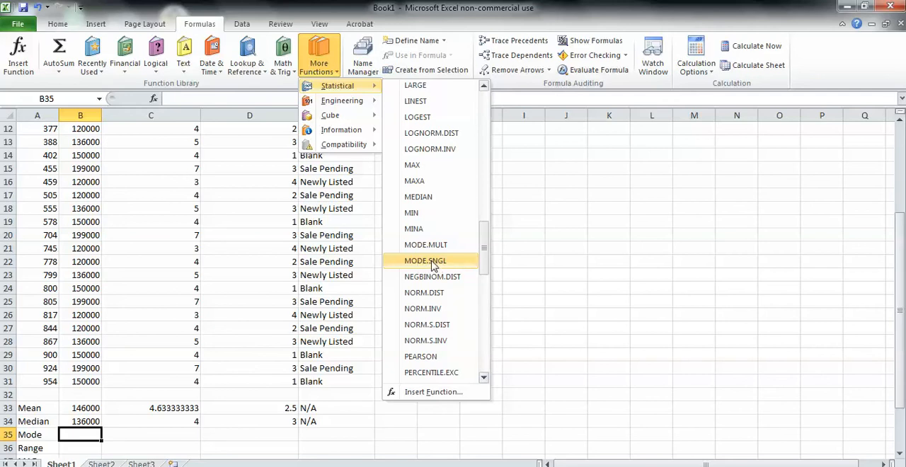
pyautogui.click(432, 261)
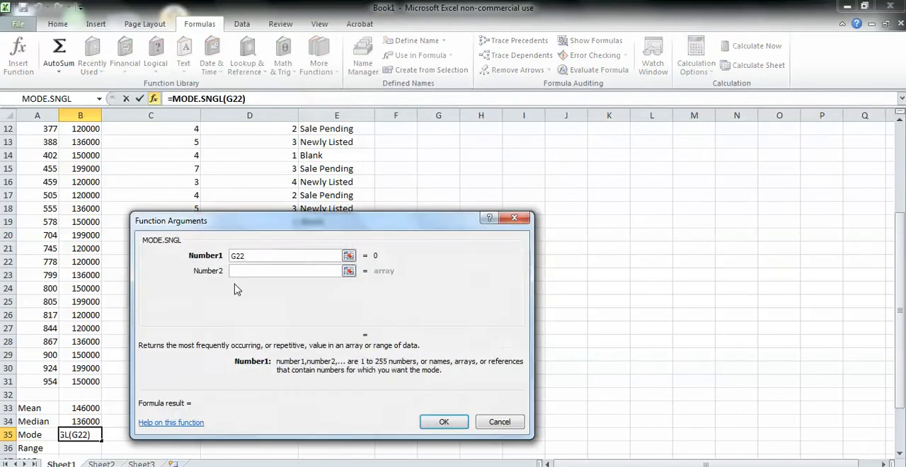
pyautogui.write('+')
pyautogui.moveTo(80, 382); pyautogui.dragTo(74, 141)
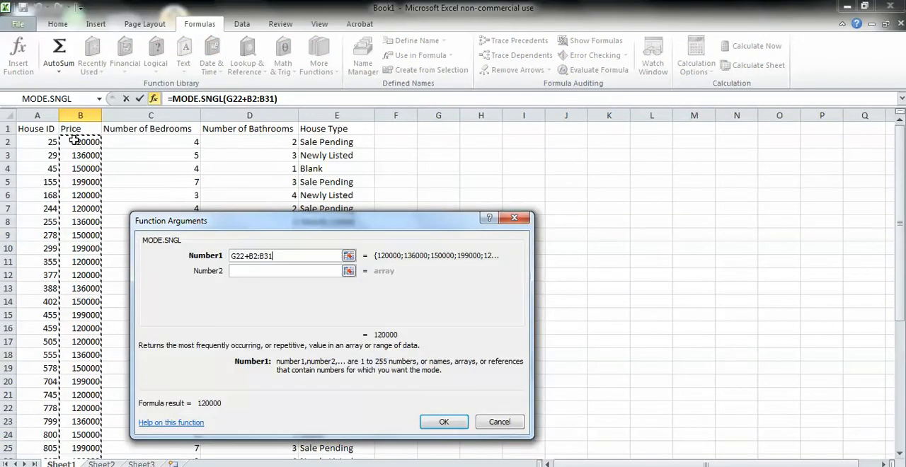
pyautogui.click(439, 422)
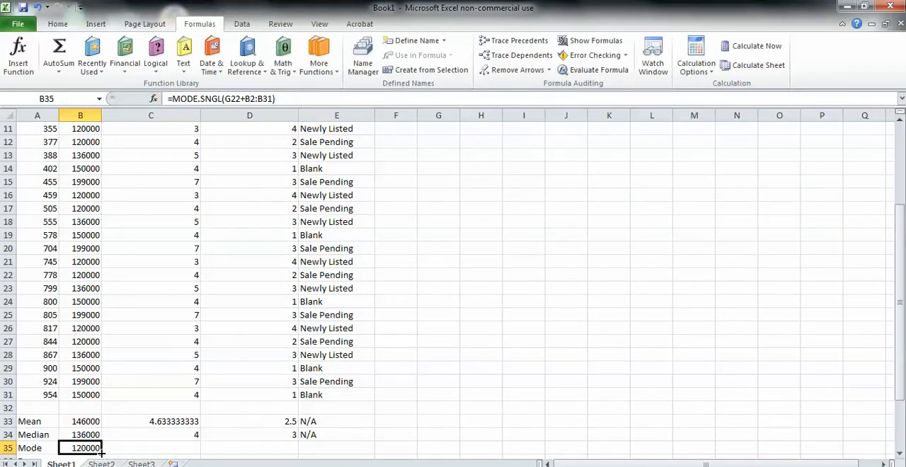
# - Copy the mode formula from B35 across to E35
pyautogui.moveTo(103, 451); pyautogui.dragTo(257, 450)
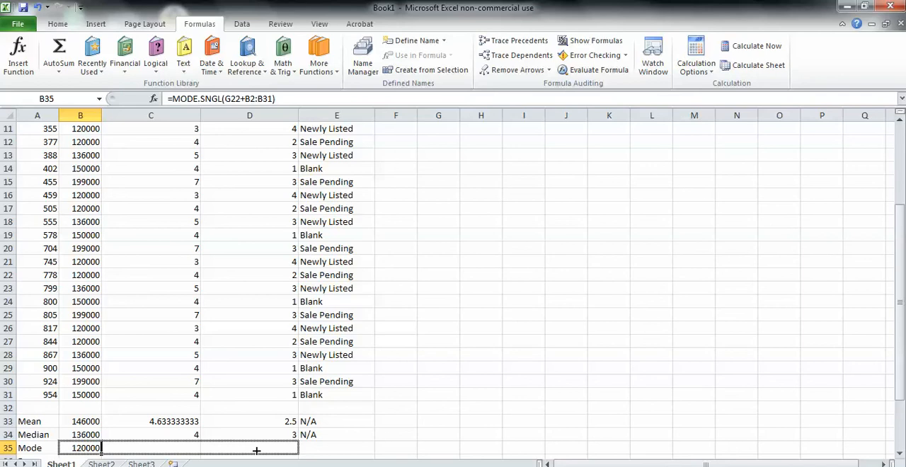
pyautogui.moveTo(256, 450); pyautogui.dragTo(354, 449)
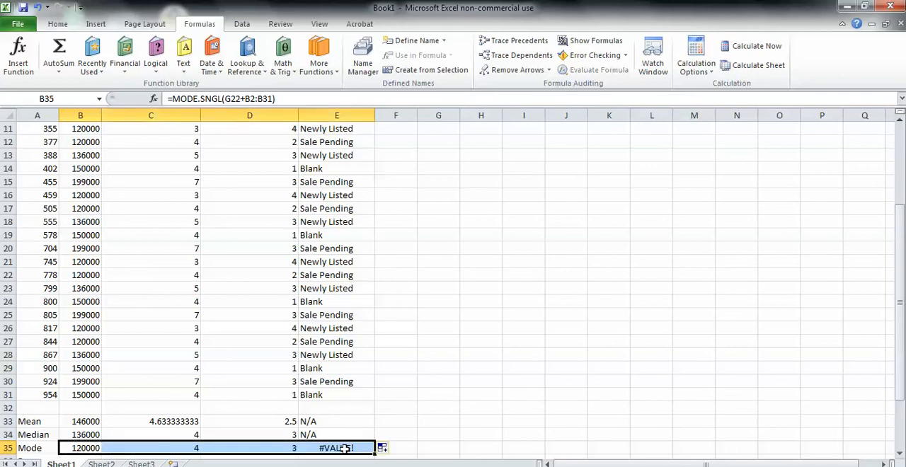
# - Clear the copied MODE.SNGL formula from E35 in the House Type column
pyautogui.click(900, 453)
pyautogui.click(900, 454)
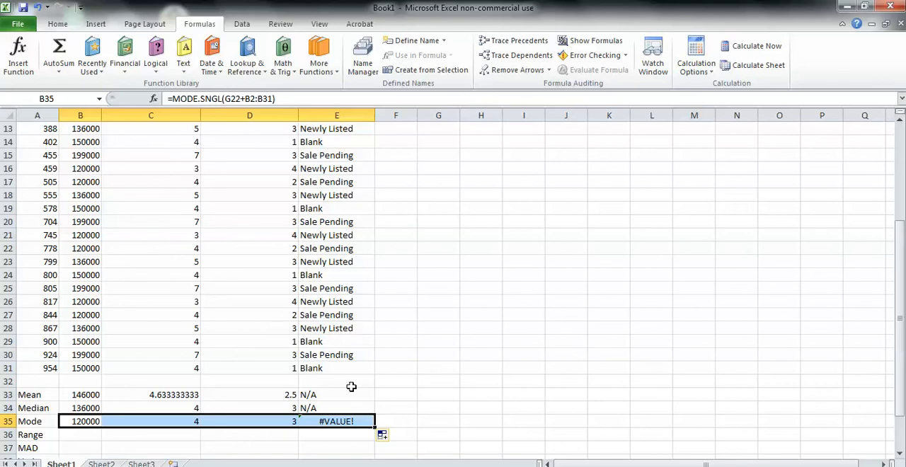
pyautogui.click(355, 420)
pyautogui.doubleClick(355, 420)
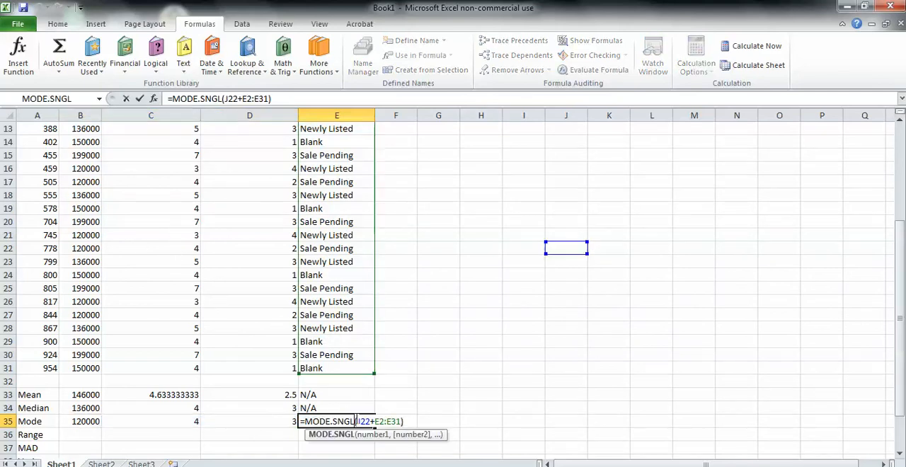
pyautogui.click(403, 422)
pyautogui.press('BackSpace')
pyautogui.press('BackSpace')
pyautogui.press('BackSpace')
pyautogui.press('BackSpace')
pyautogui.press('BackSpace')
pyautogui.press('BackSpace')
pyautogui.press('BackSpace')
pyautogui.press('BackSpace')
pyautogui.press('BackSpace')
pyautogui.press('BackSpace')
pyautogui.press('BackSpace')
pyautogui.press('BackSpace')
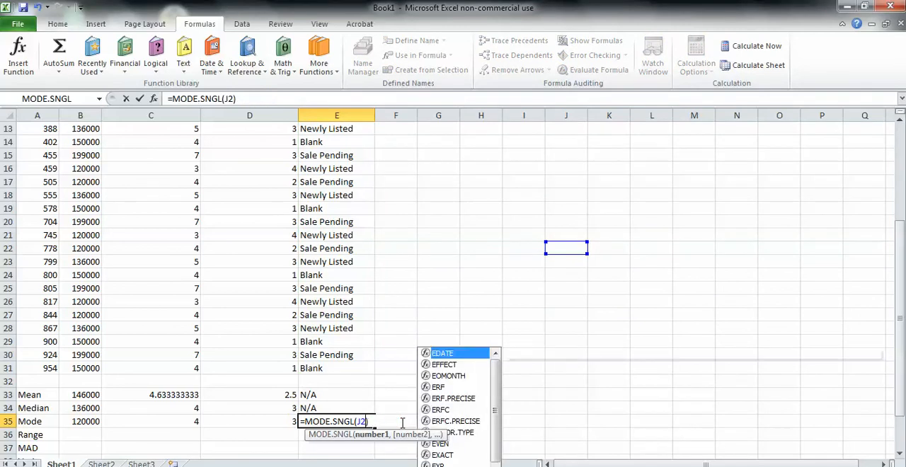
pyautogui.press('BackSpace')
pyautogui.press('BackSpace')
pyautogui.press('BackSpace')
pyautogui.press('BackSpace')
pyautogui.press('BackSpace')
pyautogui.press('BackSpace')
pyautogui.press('BackSpace')
pyautogui.press('BackSpace')
pyautogui.press('BackSpace')
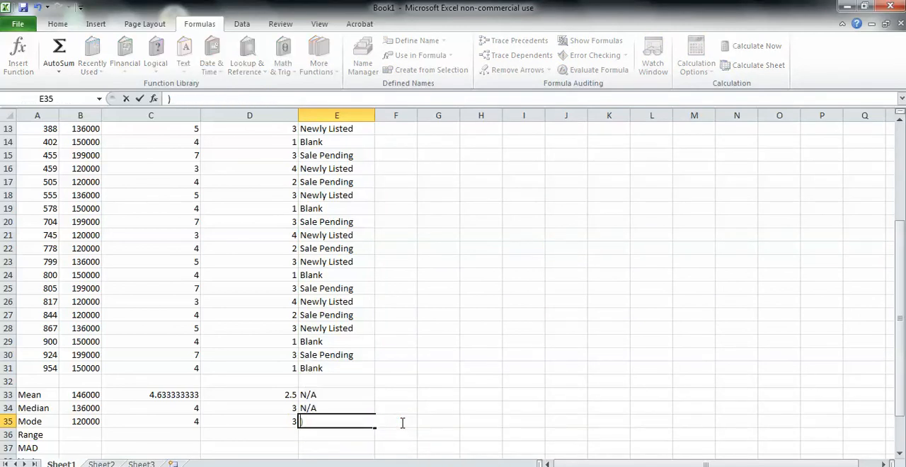
pyautogui.press('Delete')
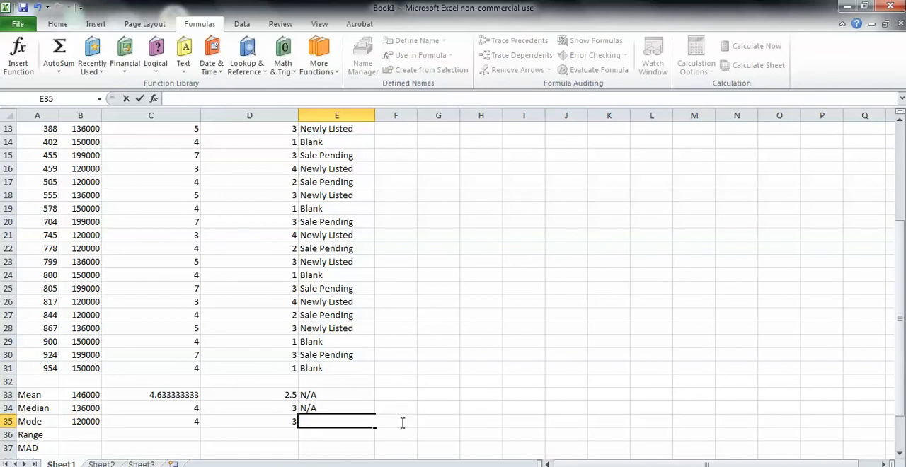
pyautogui.click(423, 315)
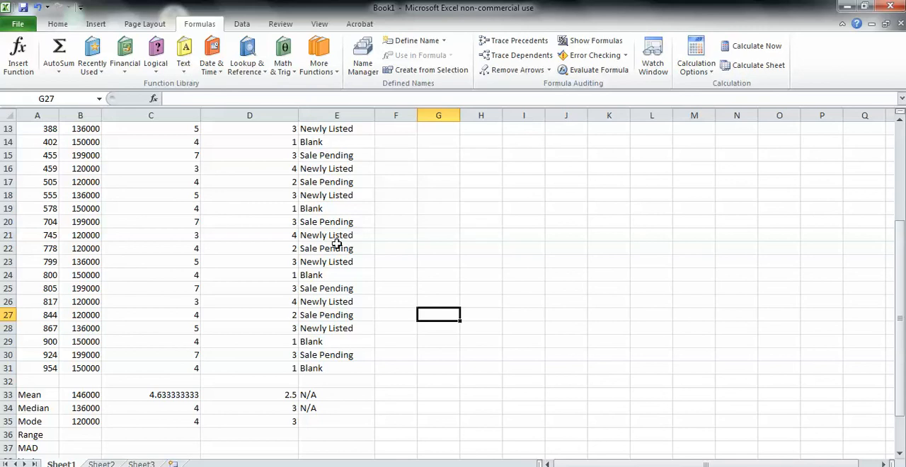
# - Enter Newly Listed in E35 as the mode of the House Type column
pyautogui.click(322, 422)
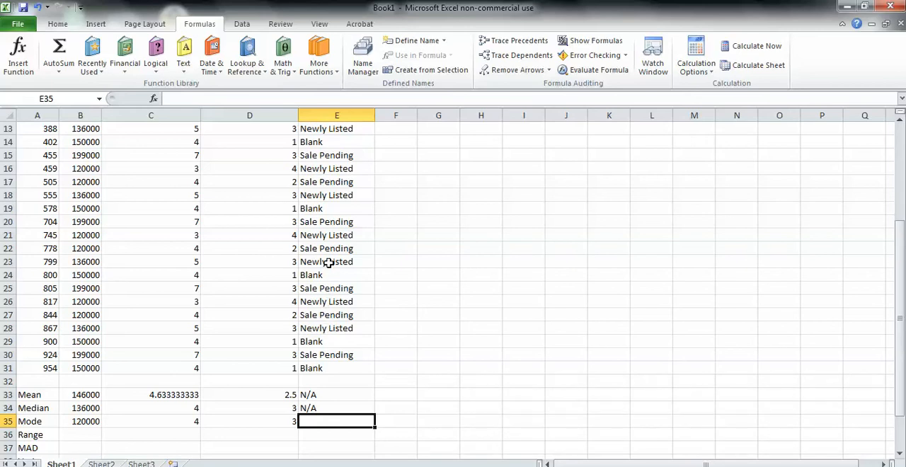
pyautogui.doubleClick(325, 419)
pyautogui.write('Newly Listed')
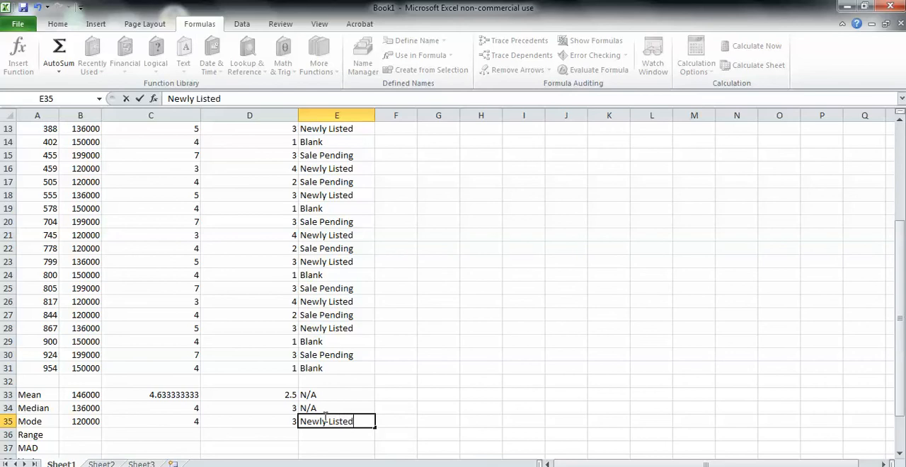
pyautogui.press('Return')
# - Begin the price range formula in B36 with =MAX(B2:B31) followed by a minus sign
pyautogui.press('Left')
pyautogui.press('Left')
pyautogui.press('Left')
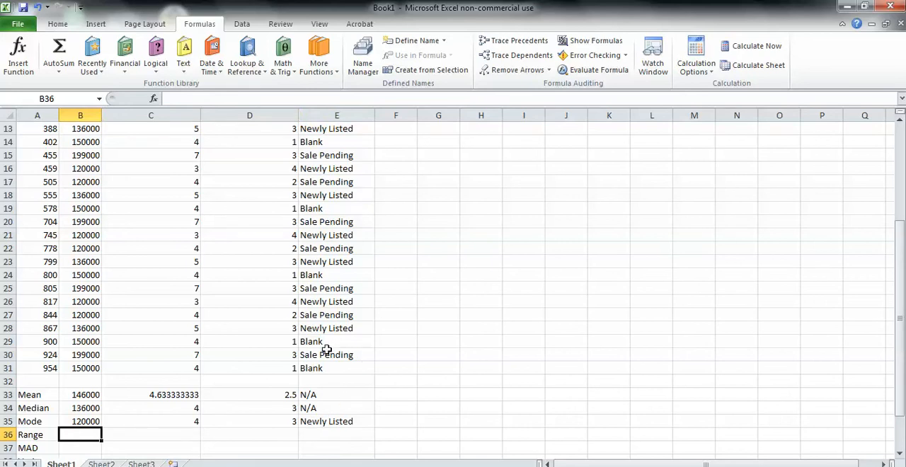
pyautogui.click(901, 456)
pyautogui.click(901, 456)
pyautogui.click(901, 455)
pyautogui.click(900, 455)
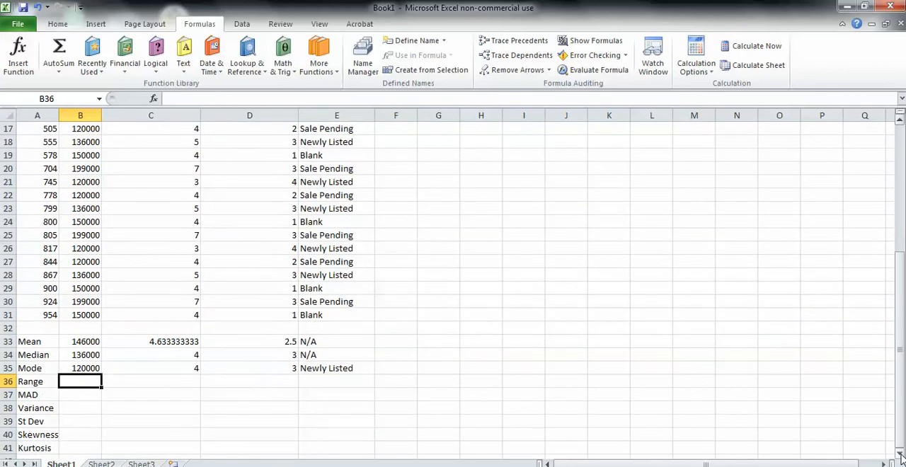
pyautogui.click(900, 455)
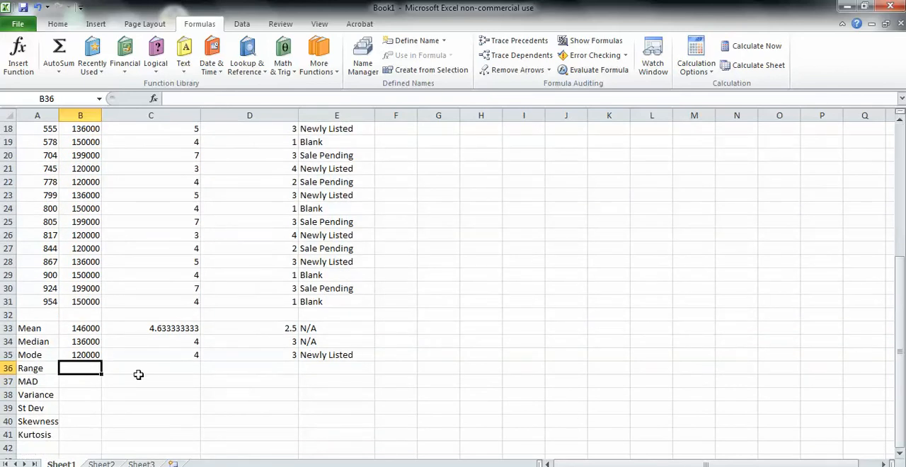
pyautogui.doubleClick(83, 367)
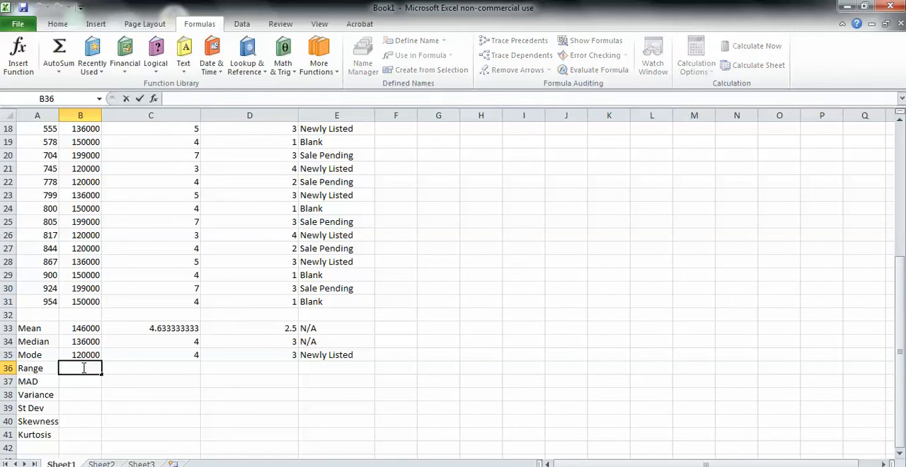
pyautogui.write('=MAX')
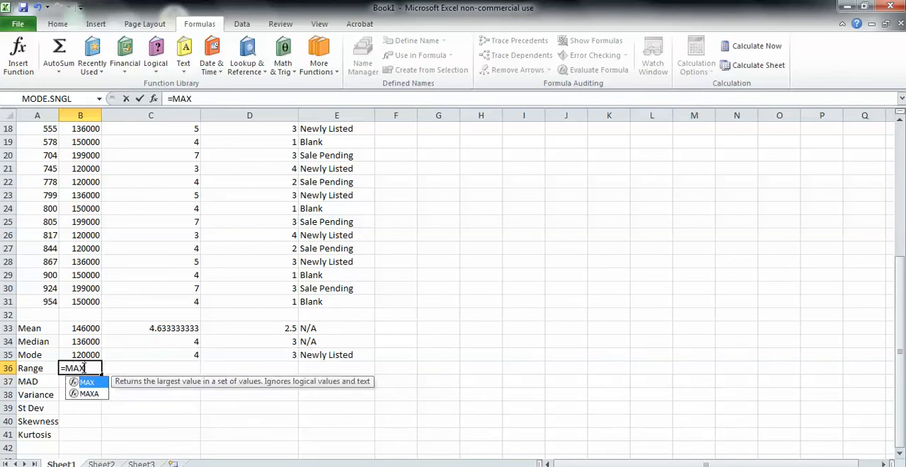
pyautogui.write('(')
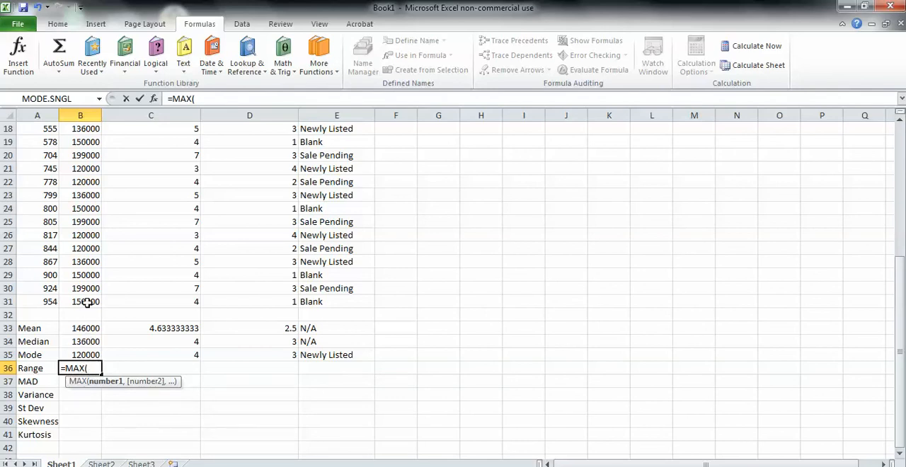
pyautogui.moveTo(86, 302); pyautogui.dragTo(78, 143)
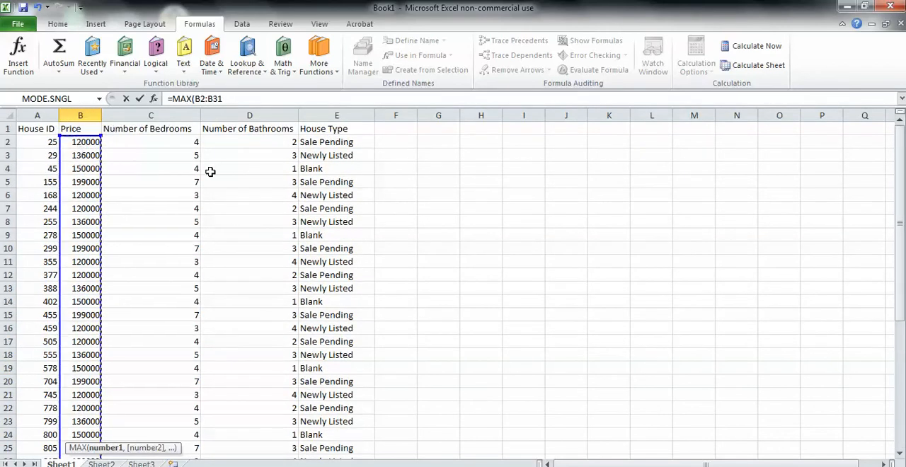
pyautogui.click(900, 455)
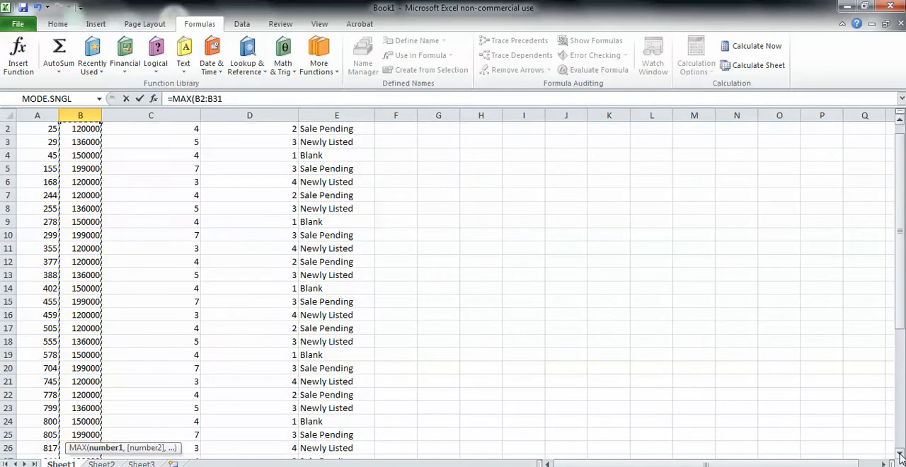
pyautogui.click(899, 455)
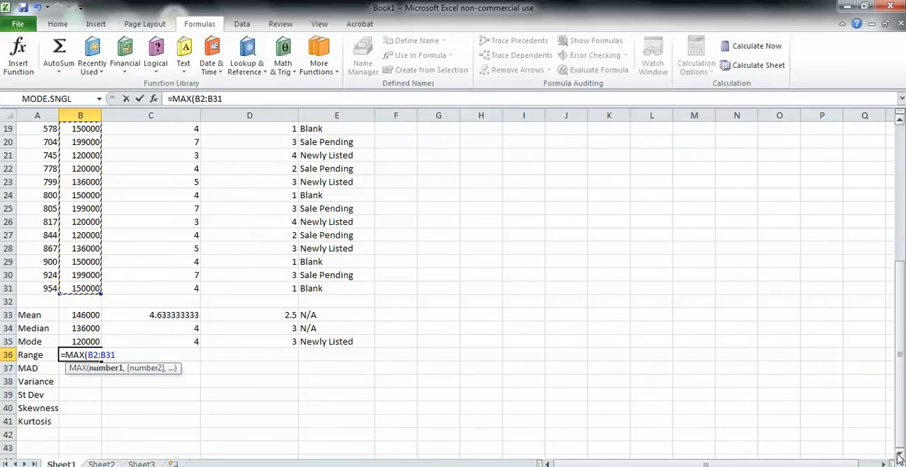
pyautogui.write(')-')
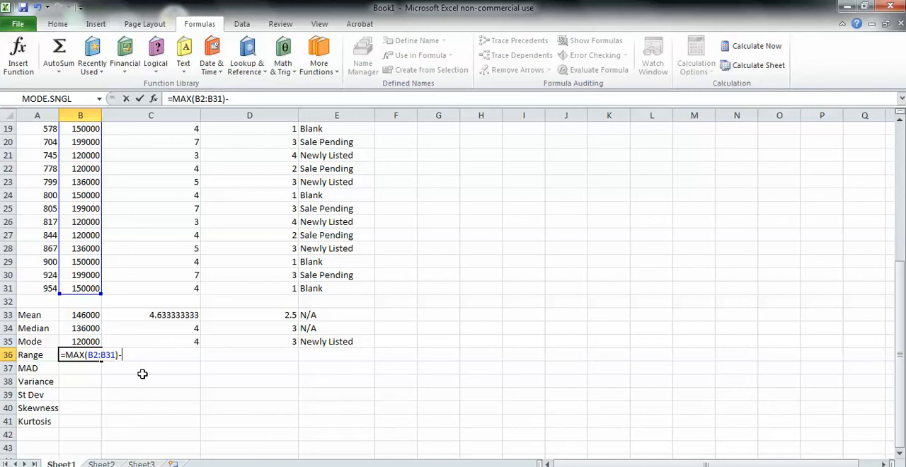
# - Complete the range formula in B36 by subtracting MIN(B2:B31)
pyautogui.write('MIN')
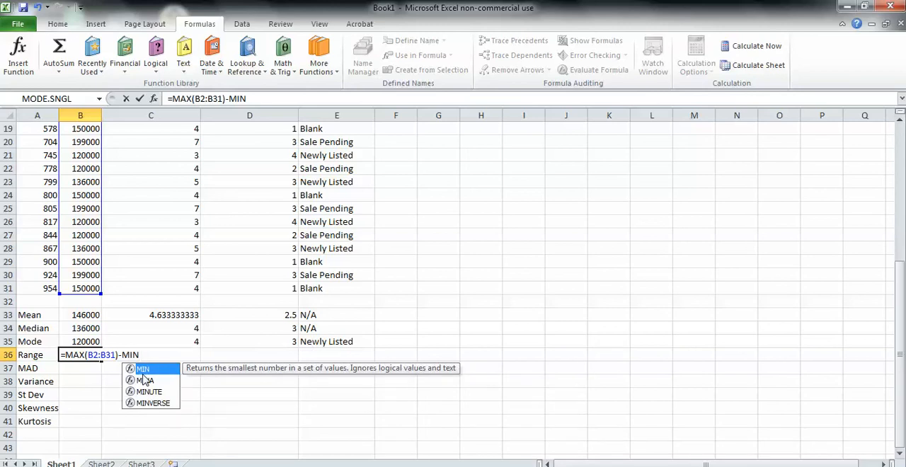
pyautogui.write('(')
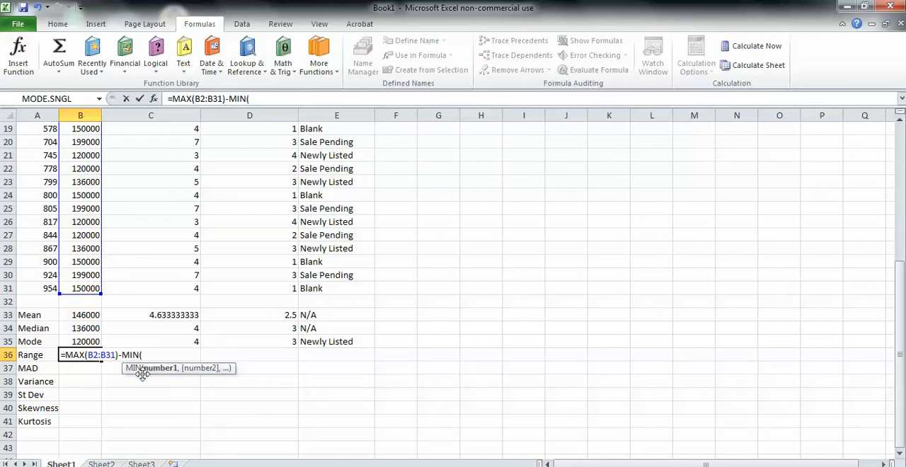
pyautogui.moveTo(82, 288); pyautogui.dragTo(85, 144)
pyautogui.click(901, 454)
pyautogui.click(901, 454)
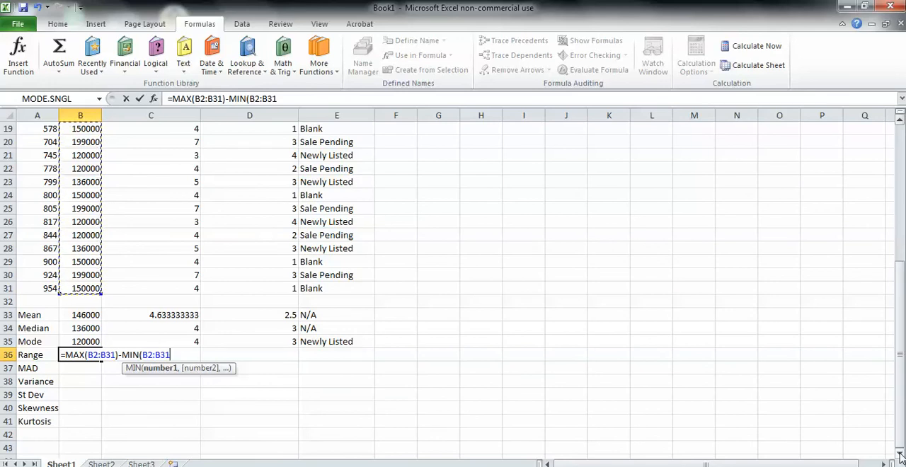
pyautogui.write(')')
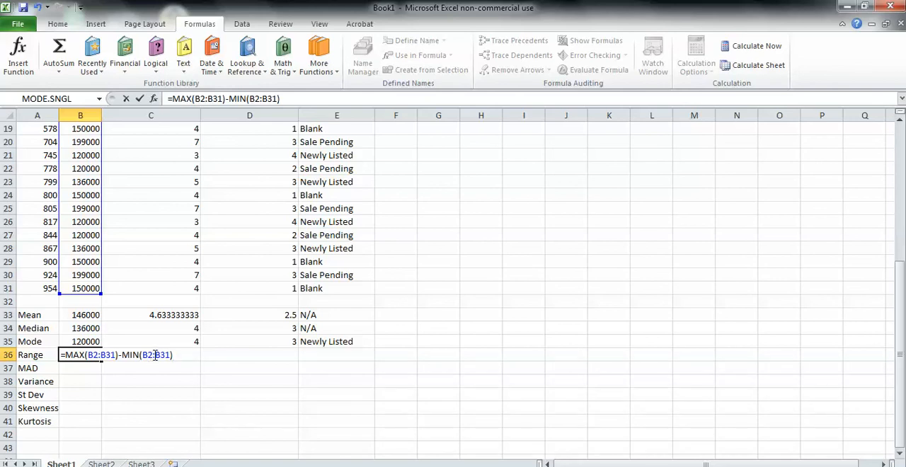
pyautogui.press('Return')
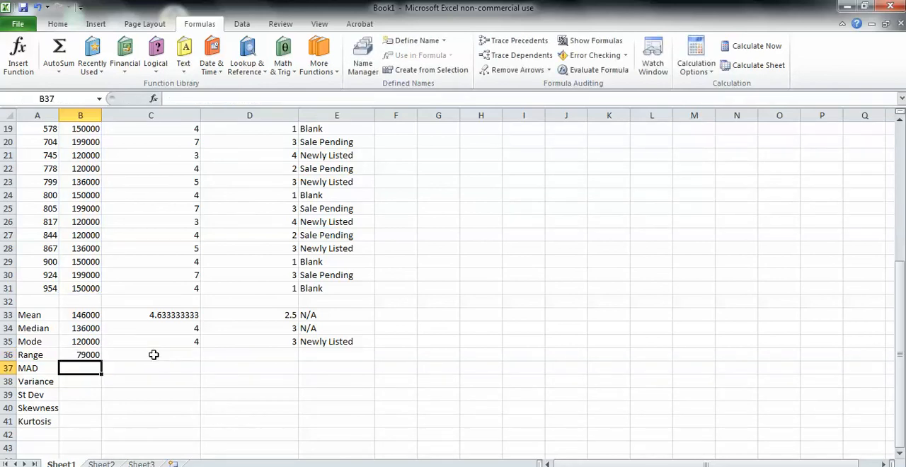
# - Copy the price range formula from B36 across C36:D36 and enter N/A in E36
pyautogui.click(83, 355)
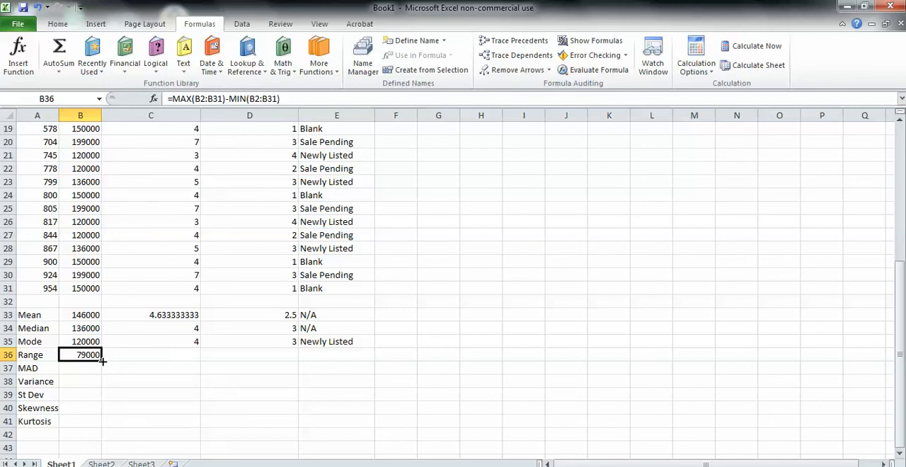
pyautogui.moveTo(103, 361); pyautogui.dragTo(259, 368)
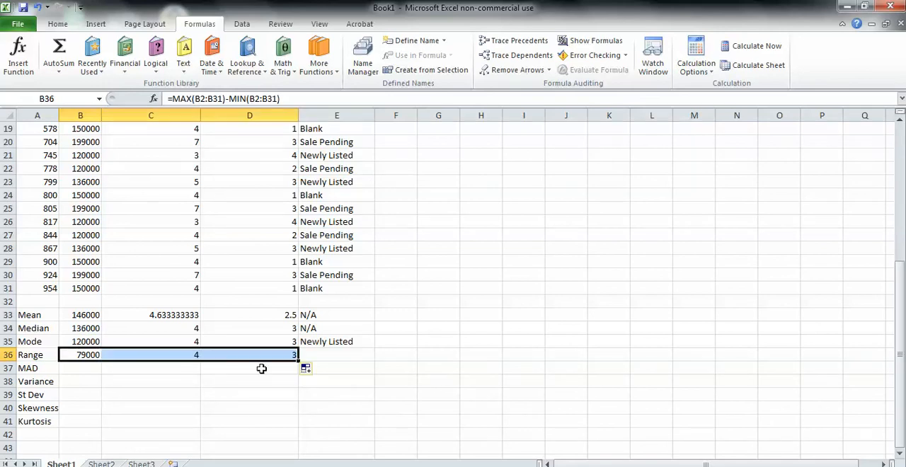
pyautogui.click(332, 354)
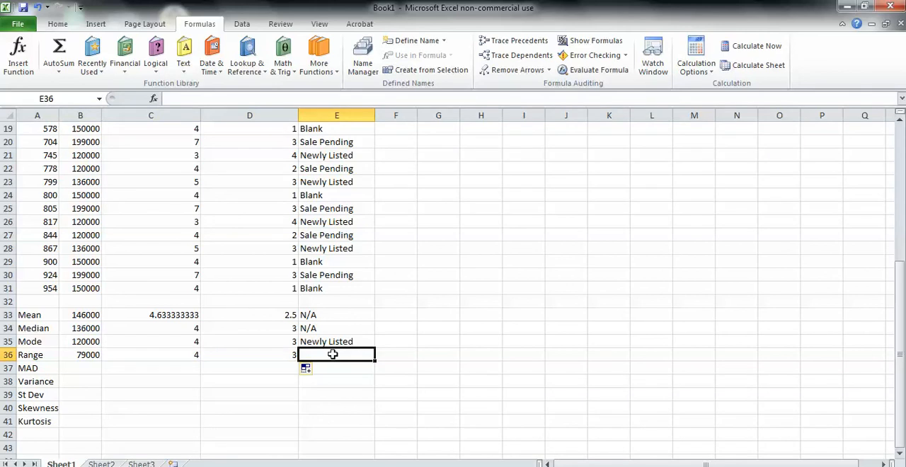
pyautogui.write('N/')
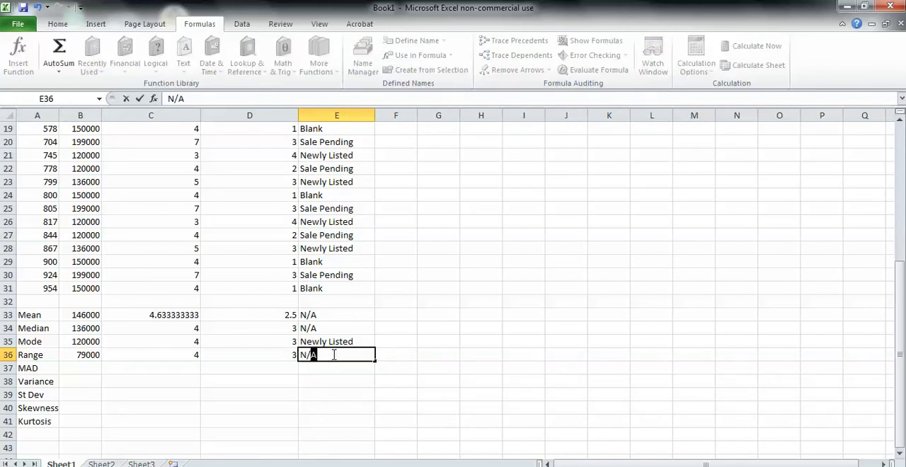
pyautogui.write('A')
pyautogui.press('Return')
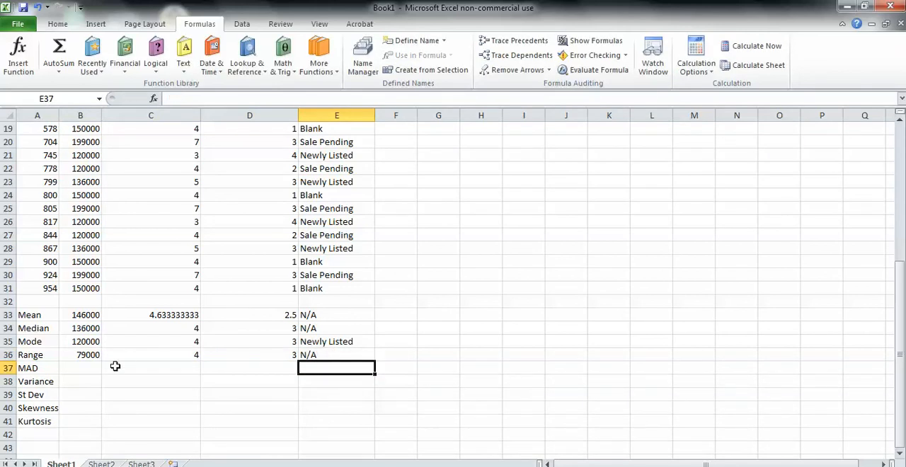
# - Try to enter the MAD in B37 with the statistical function AVEDEV, using B1:31 as its first argument
pyautogui.click(86, 367)
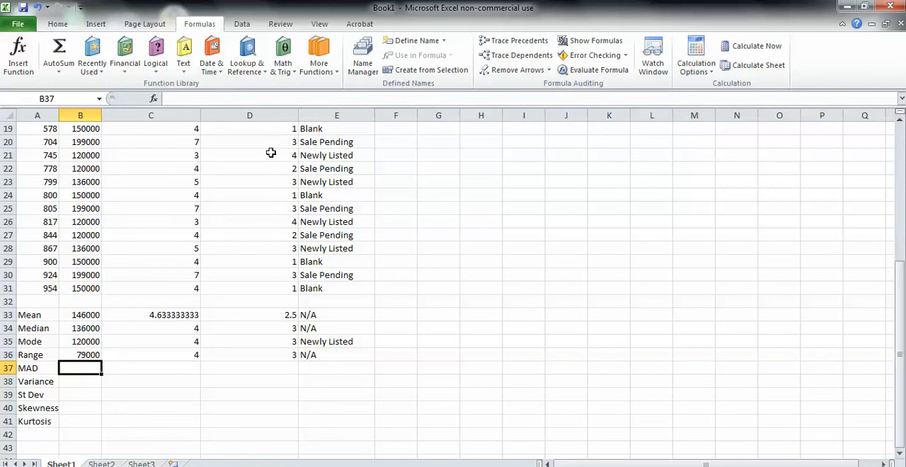
pyautogui.click(320, 74)
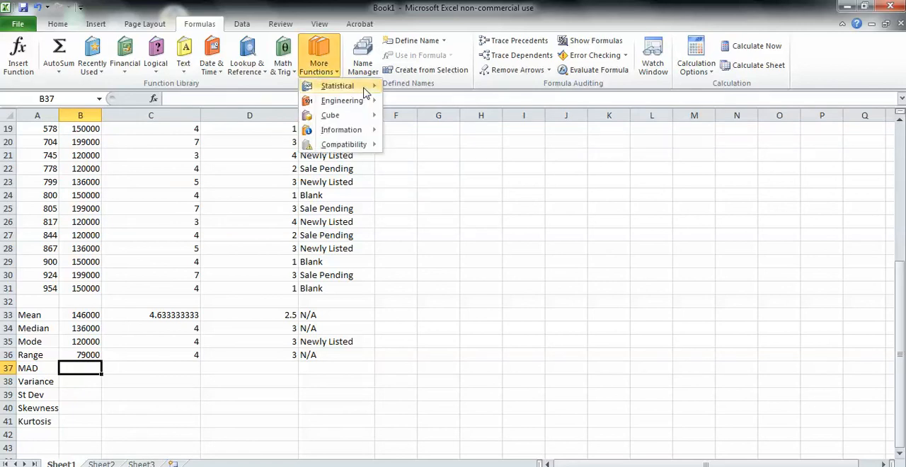
pyautogui.moveTo(364, 90)
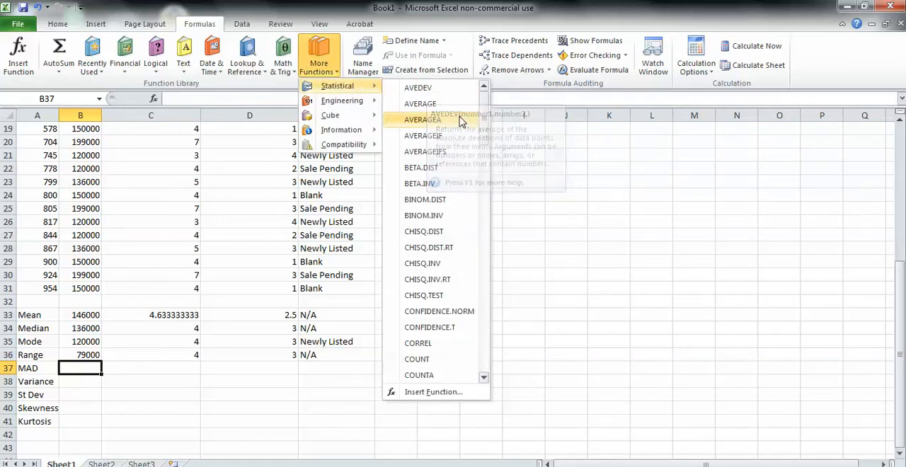
pyautogui.click(415, 93)
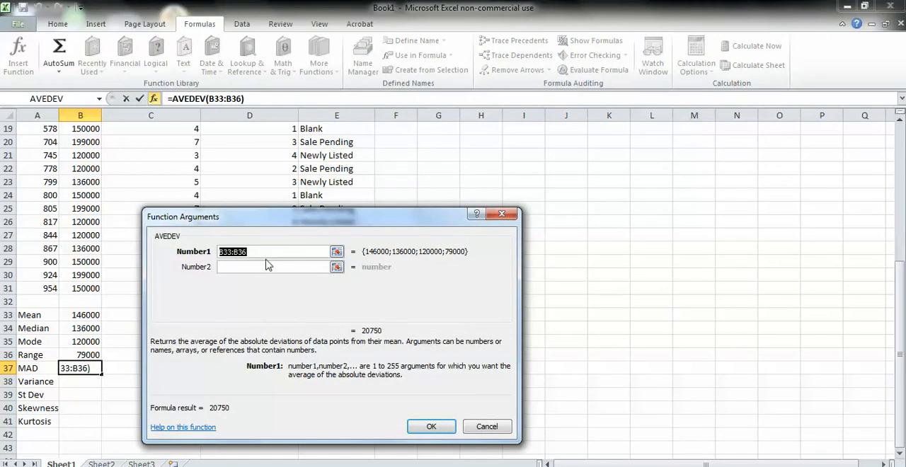
pyautogui.press('BackSpace')
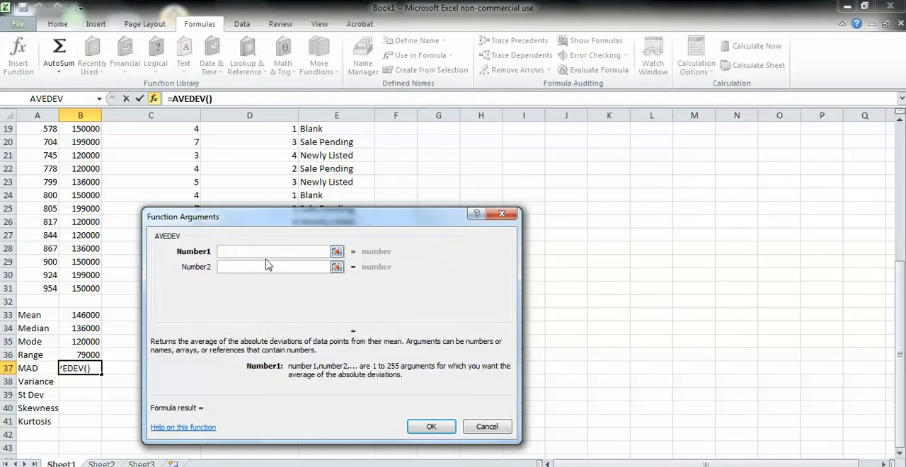
pyautogui.write('B1:31')
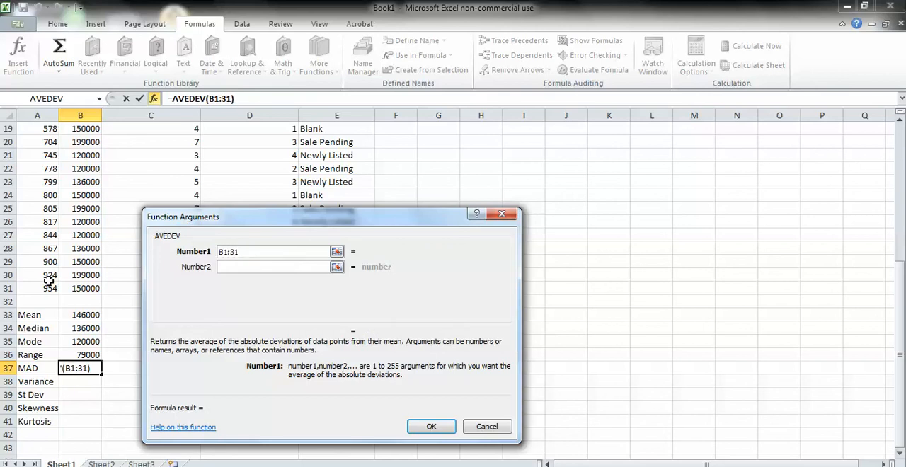
pyautogui.click(428, 428)
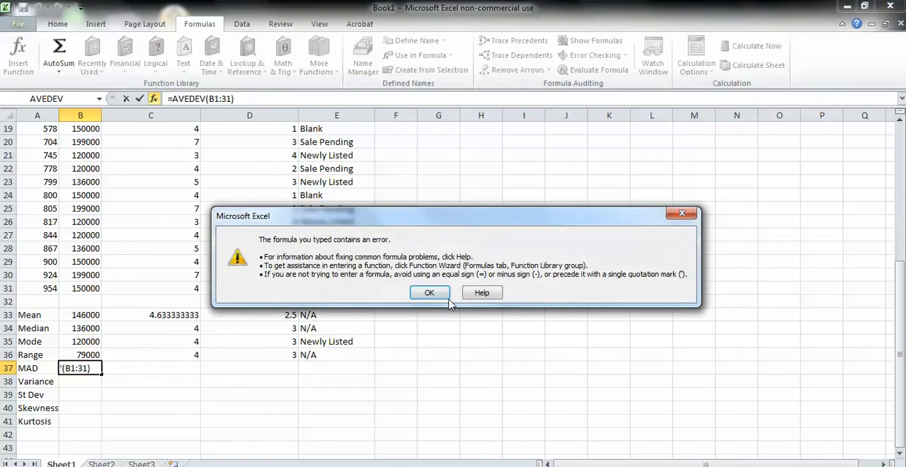
pyautogui.click(434, 294)
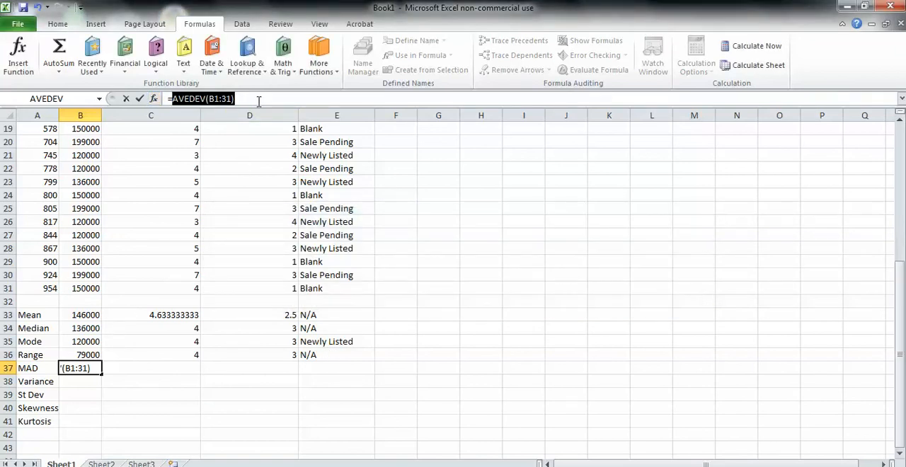
# - Correct the AVEDEV range in B37 to B1:B31
pyautogui.click(221, 98)
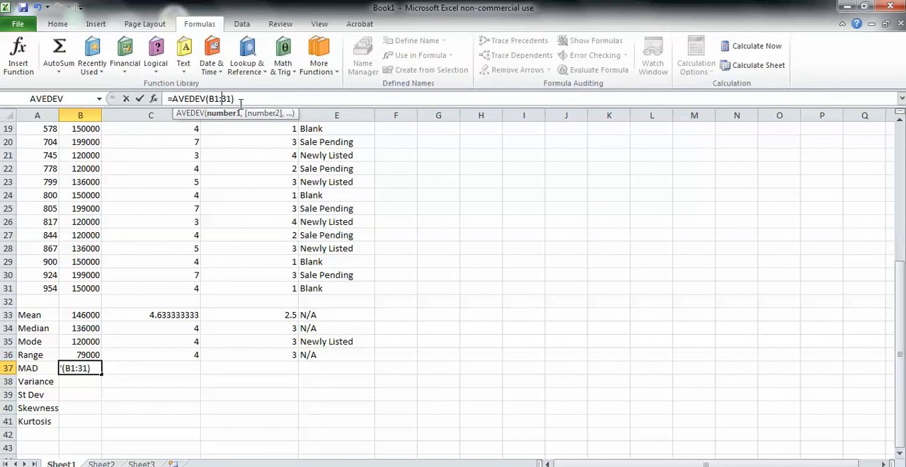
pyautogui.write('B')
pyautogui.press('Return')
# - Copy the MAD formula from B37 across C37:D37 and enter N/A in E37
pyautogui.click(81, 368)
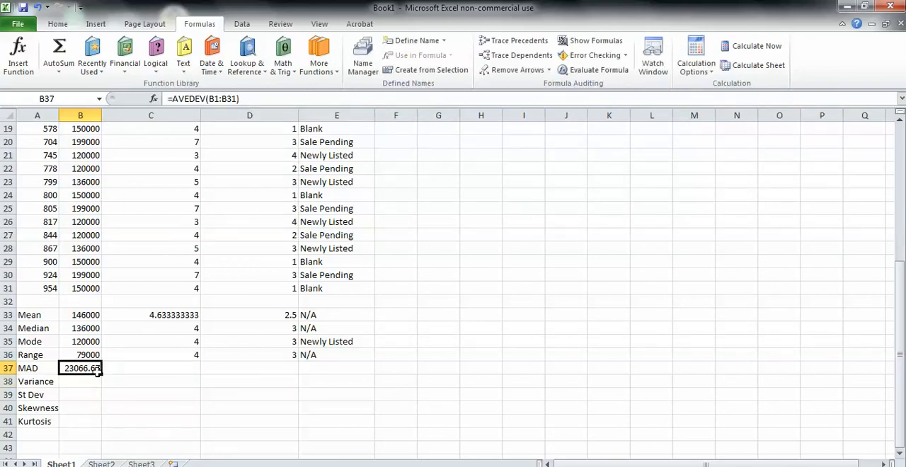
pyautogui.moveTo(102, 374); pyautogui.dragTo(297, 376)
pyautogui.click(313, 368)
pyautogui.write('N')
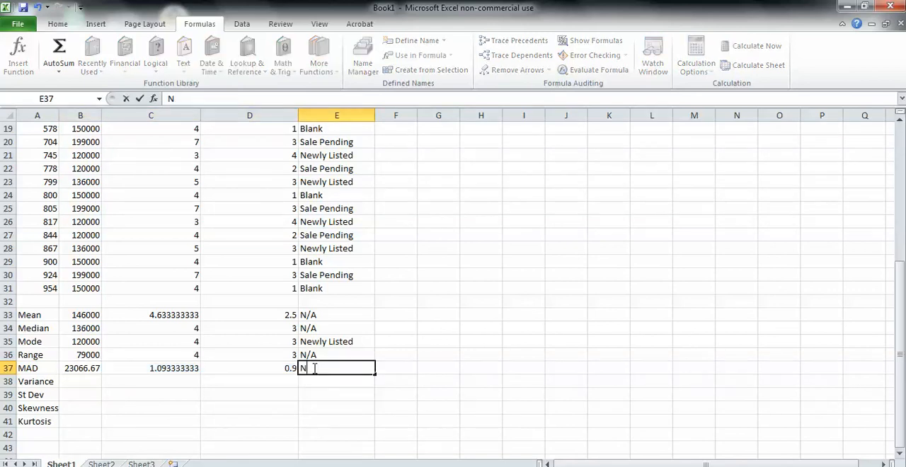
pyautogui.write('/A')
pyautogui.press('Return')
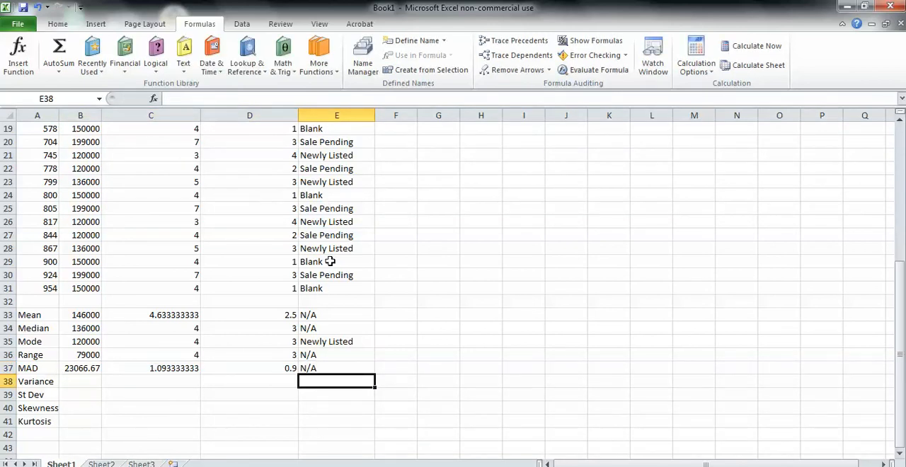
# - Calculate the sample variance of the prices in B38 with the VAR.S function over B1:B31
pyautogui.click(75, 380)
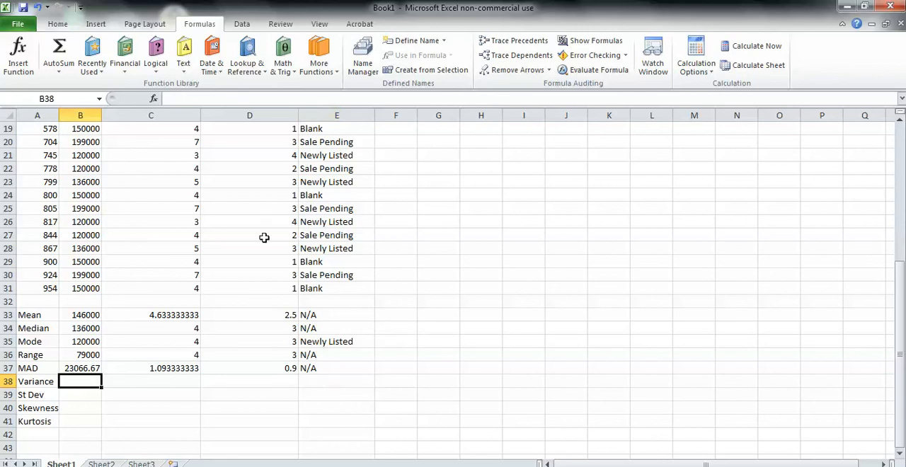
pyautogui.click(319, 64)
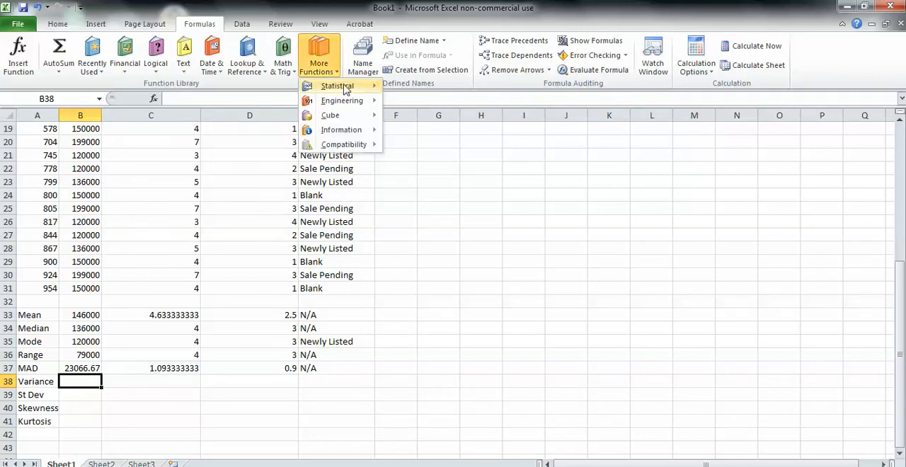
pyautogui.moveTo(485, 117); pyautogui.dragTo(482, 289)
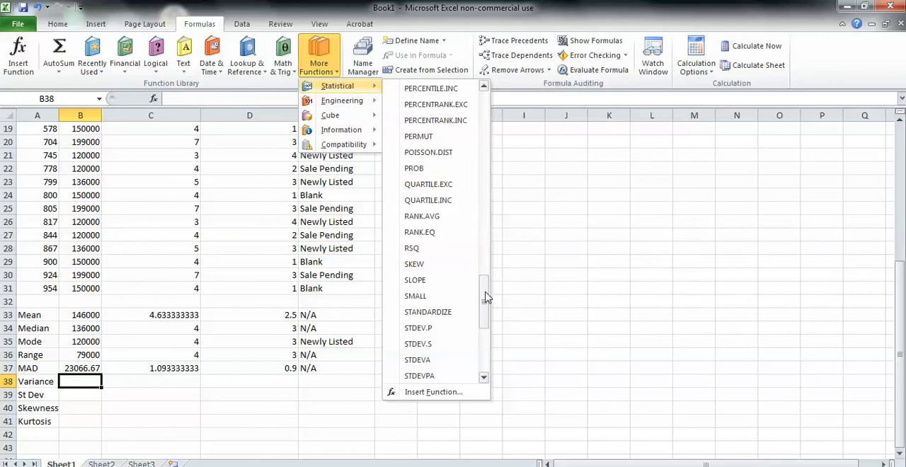
pyautogui.moveTo(488, 298); pyautogui.dragTo(488, 336)
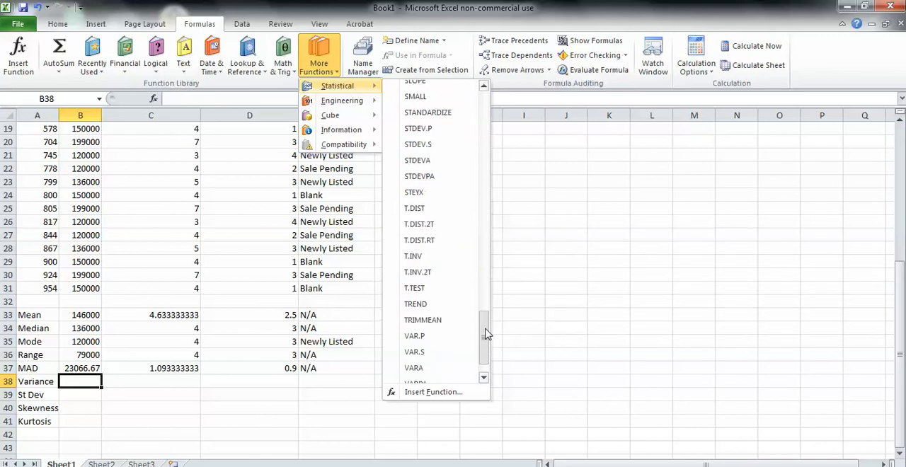
pyautogui.click(417, 353)
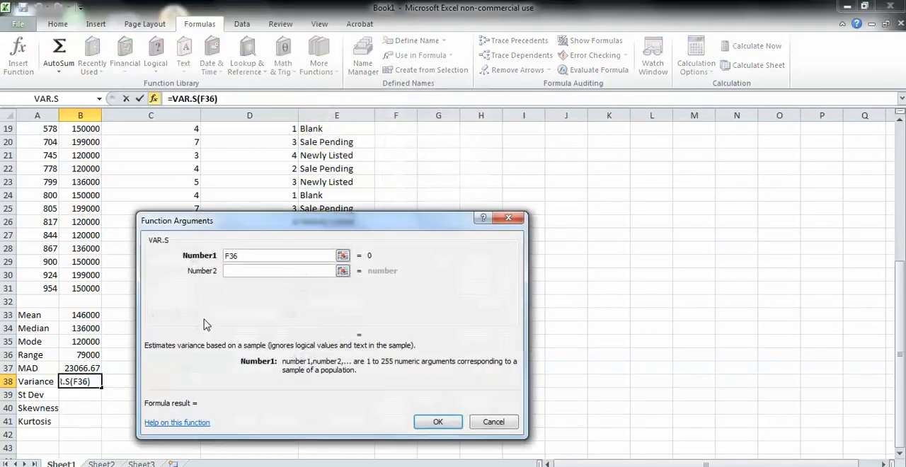
pyautogui.press('BackSpace')
pyautogui.press('BackSpace')
pyautogui.press('BackSpace')
pyautogui.write('B1:')
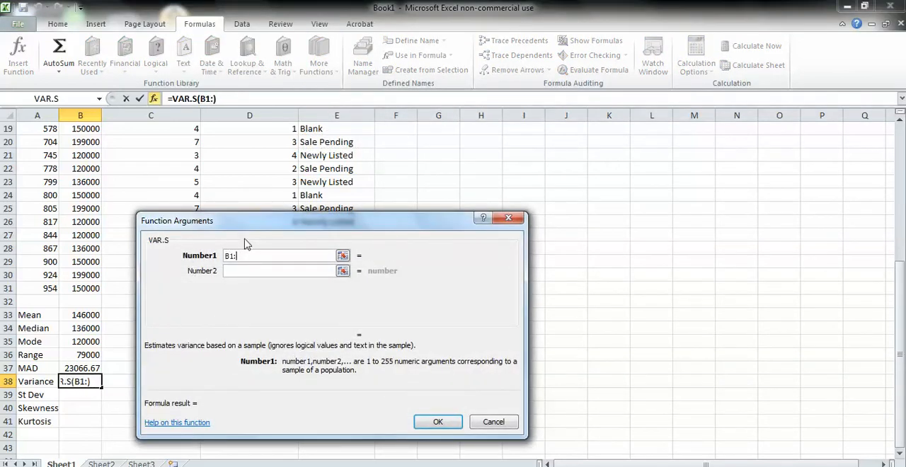
pyautogui.write('B31')
pyautogui.press('Return')
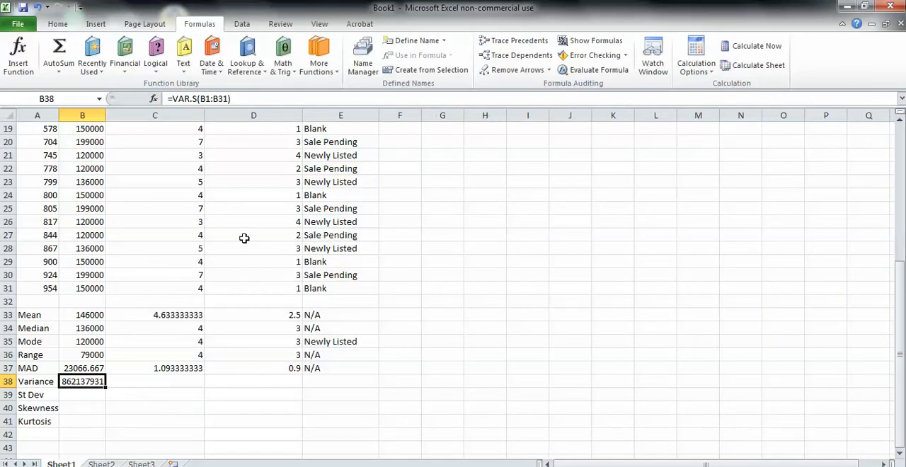
# - Copy the variance formula from B38 across C38:D38 and enter N/A in E38
pyautogui.moveTo(106, 386); pyautogui.dragTo(300, 391)
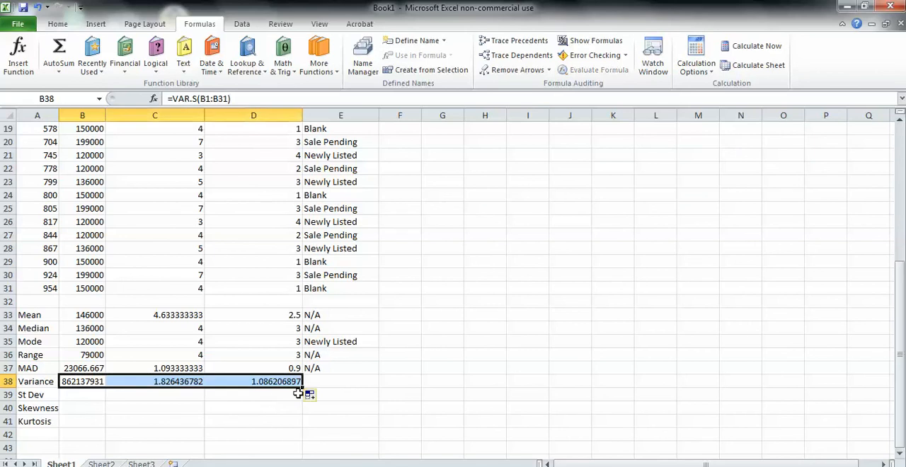
pyautogui.click(337, 382)
pyautogui.write('N/A')
pyautogui.press('Return')
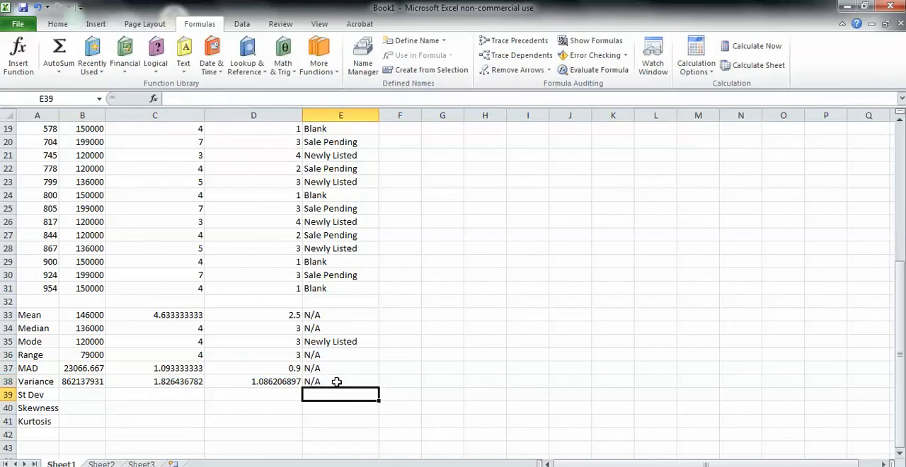
# - Insert the sample standard deviation function STDEV.S in B39 with B1:B1 as its first argument
pyautogui.click(87, 394)
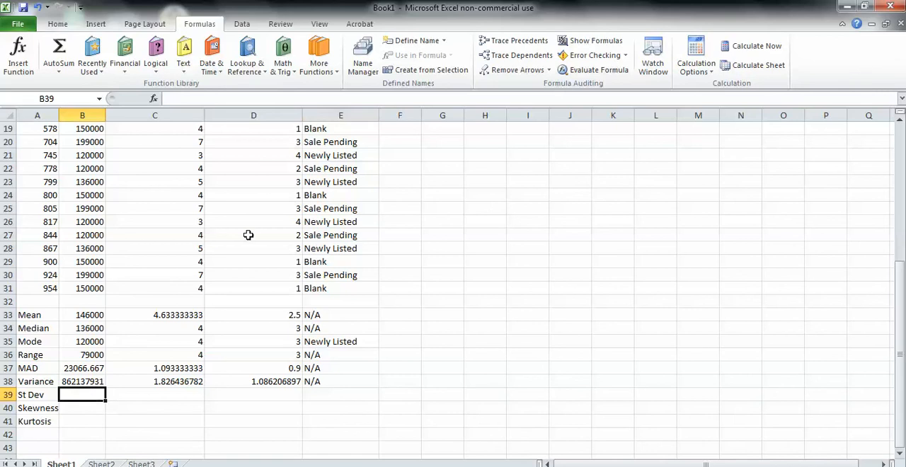
pyautogui.click(316, 76)
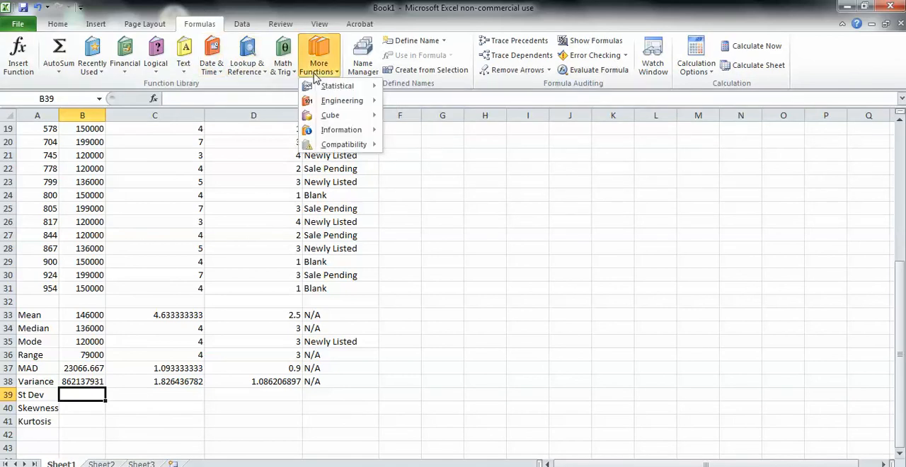
pyautogui.moveTo(333, 86)
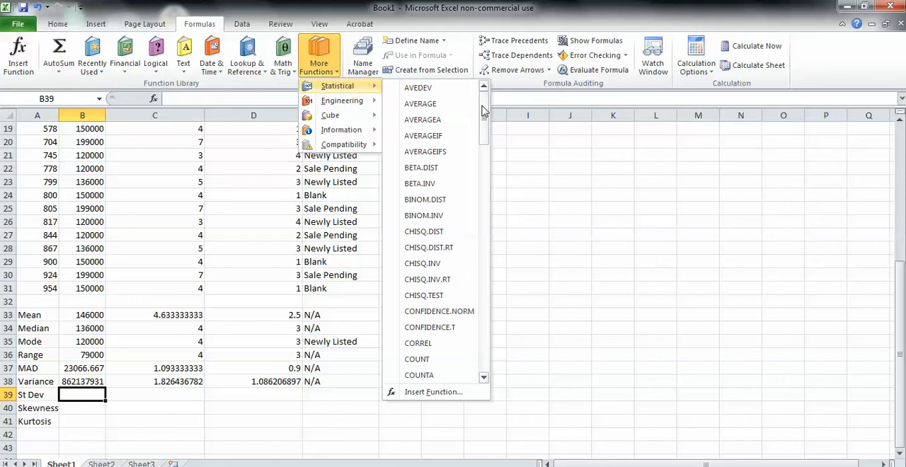
pyautogui.moveTo(485, 113); pyautogui.dragTo(486, 304)
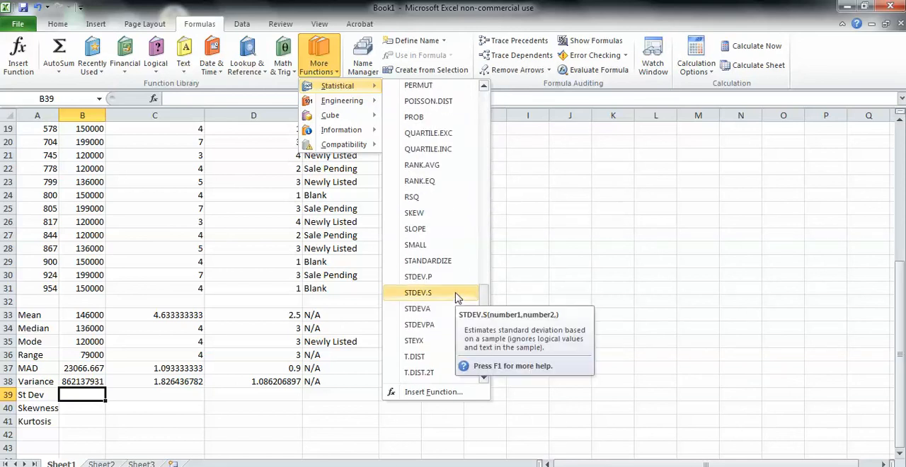
pyautogui.click(418, 292)
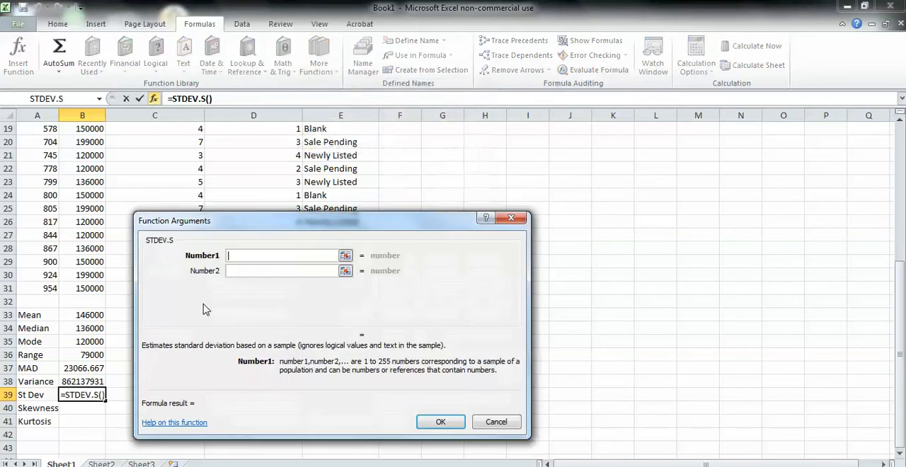
pyautogui.write('B1:B1')
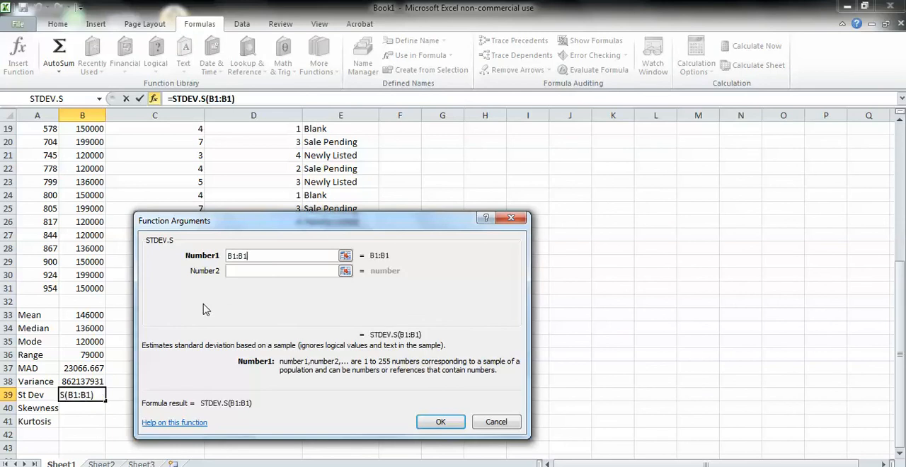
pyautogui.press('Return')
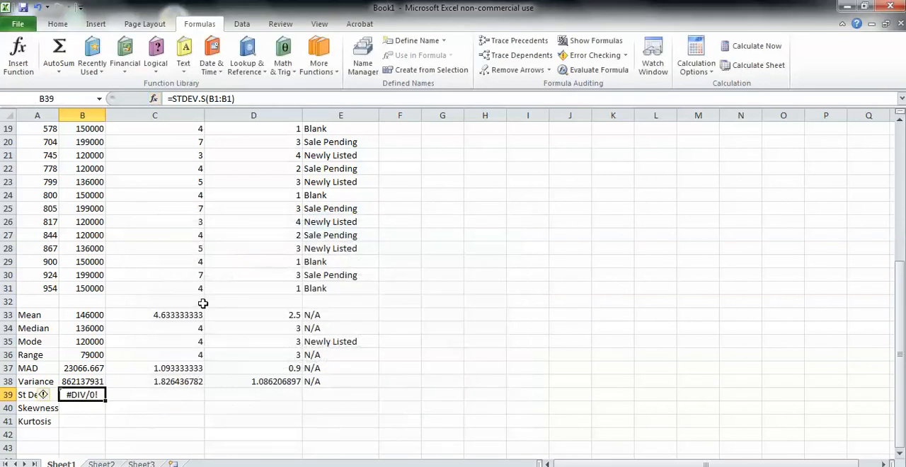
# - Correct the STDEV.S range in B39 to B1:B31
pyautogui.click(236, 99)
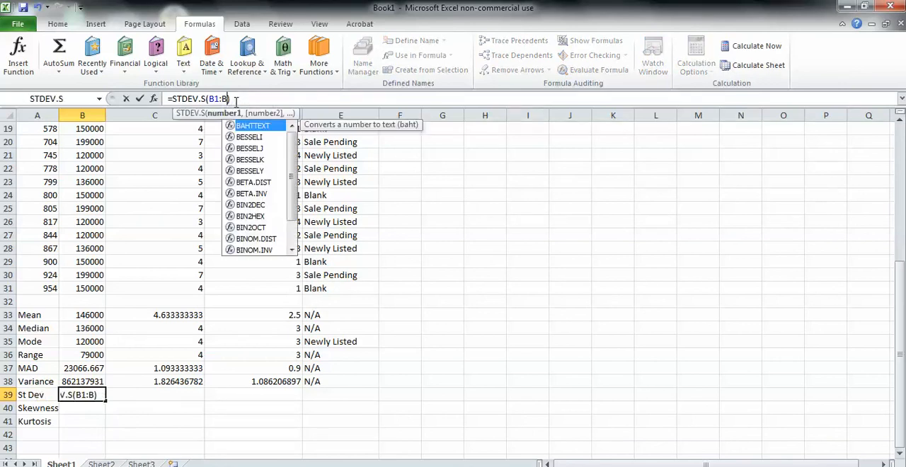
pyautogui.write('31')
pyautogui.press('Return')
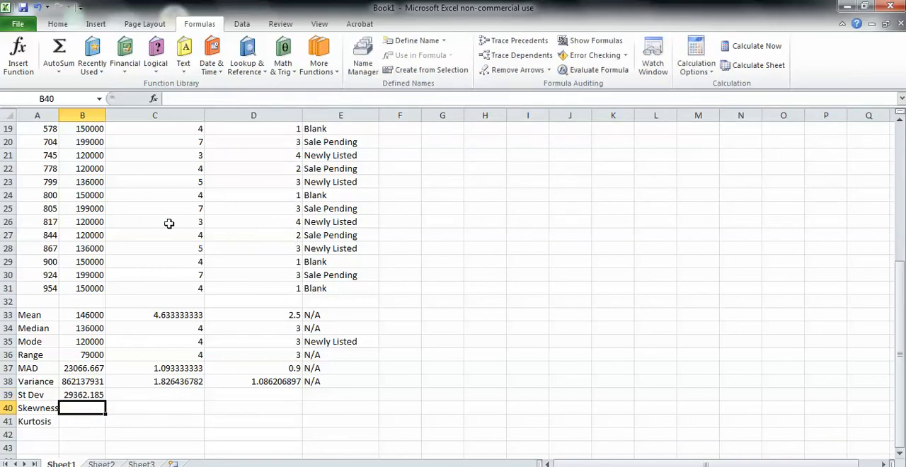
# - Copy the standard deviation formula from B39 across C39:D39 and enter N/A in E39
pyautogui.click(111, 356)
pyautogui.click(103, 394)
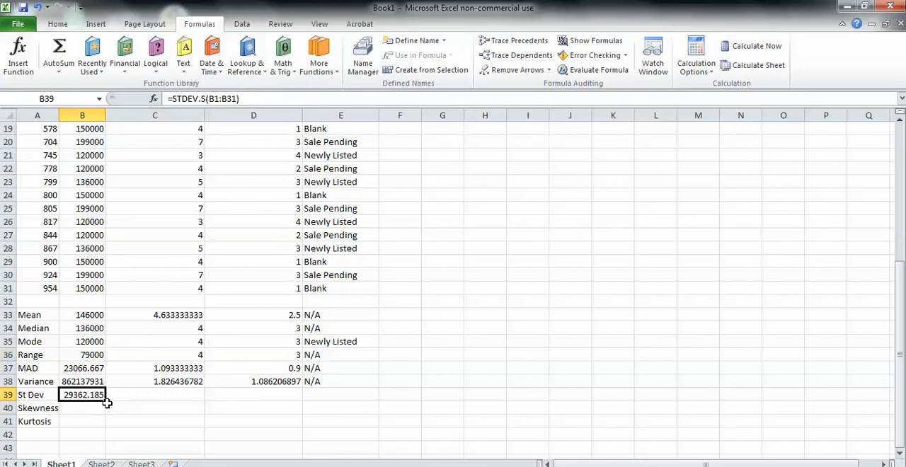
pyautogui.moveTo(106, 400); pyautogui.dragTo(271, 402)
pyautogui.click(330, 395)
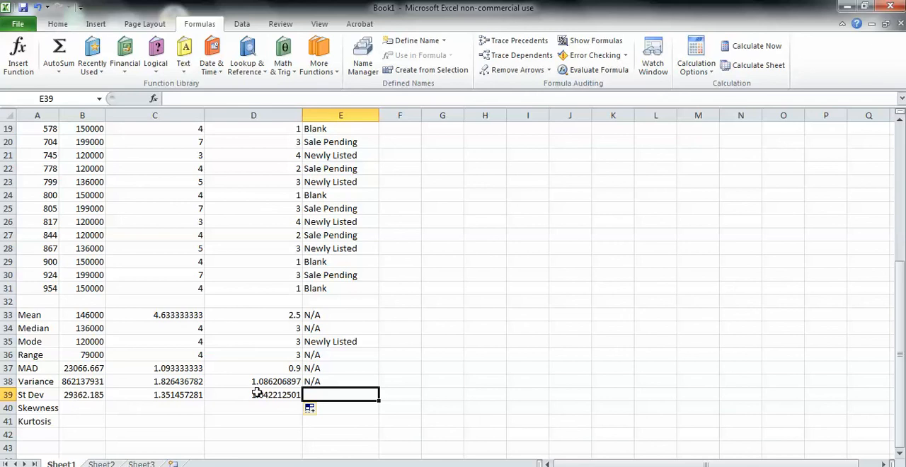
pyautogui.write('N/')
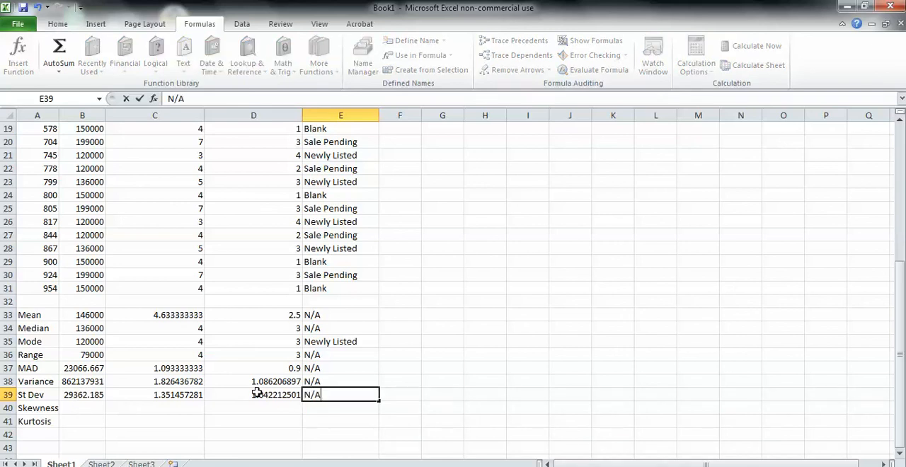
pyautogui.write('A')
pyautogui.press('Return')
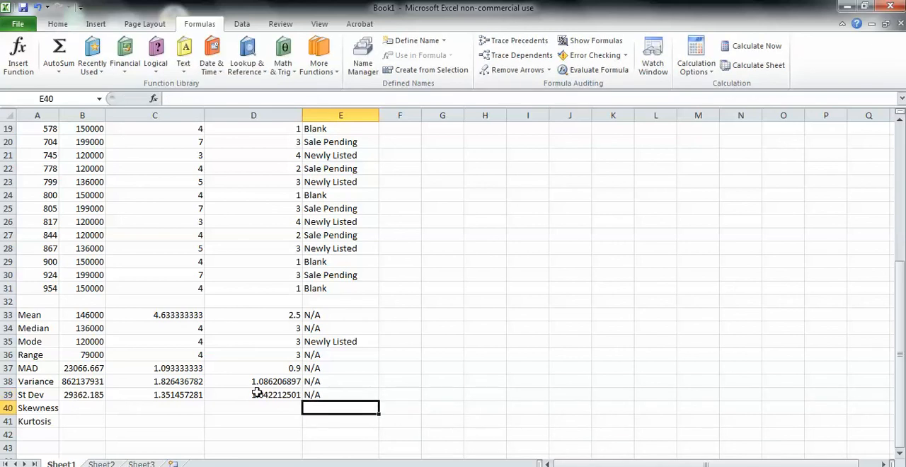
# - Insert the skewness function SKEW in B40 with the suggested range B33:B39
pyautogui.click(80, 406)
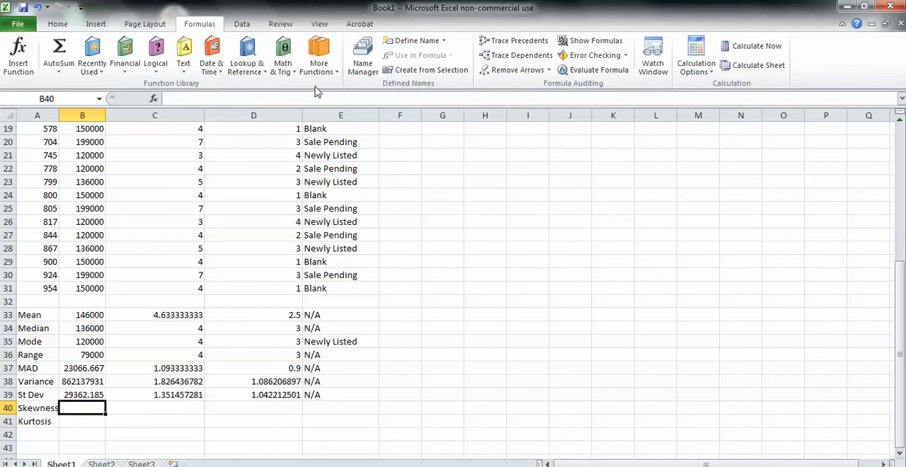
pyautogui.click(319, 62)
pyautogui.moveTo(354, 86)
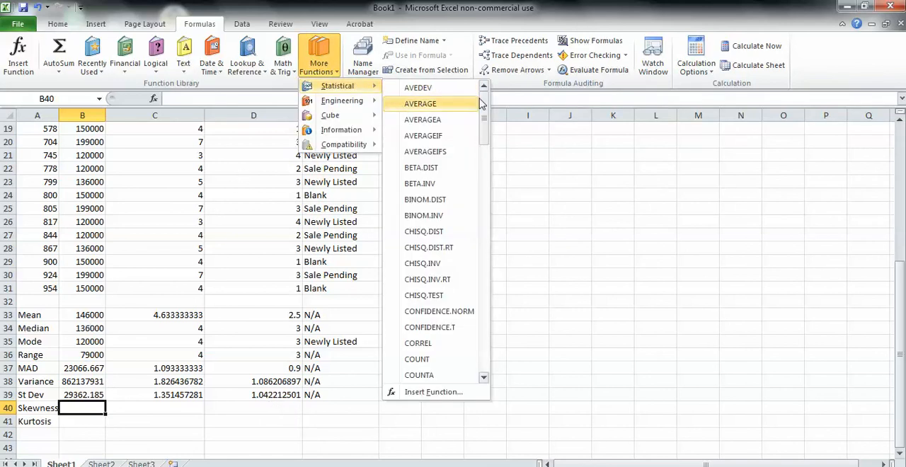
pyautogui.moveTo(488, 110); pyautogui.dragTo(492, 295)
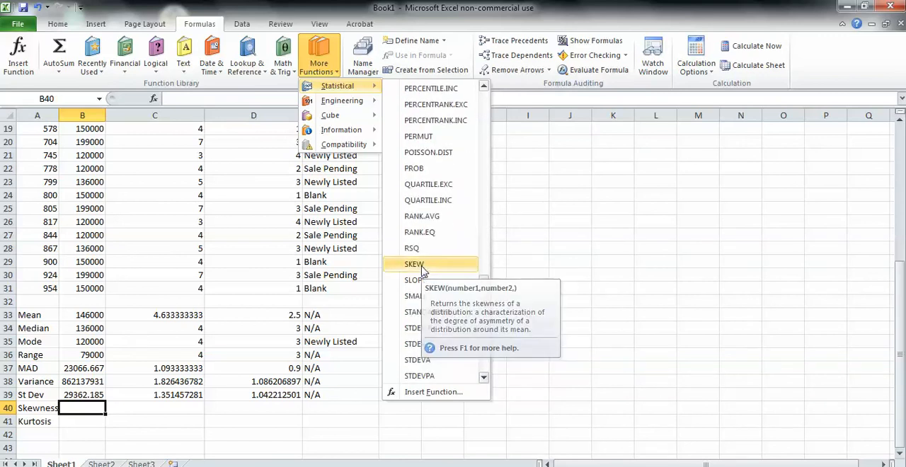
pyautogui.click(415, 264)
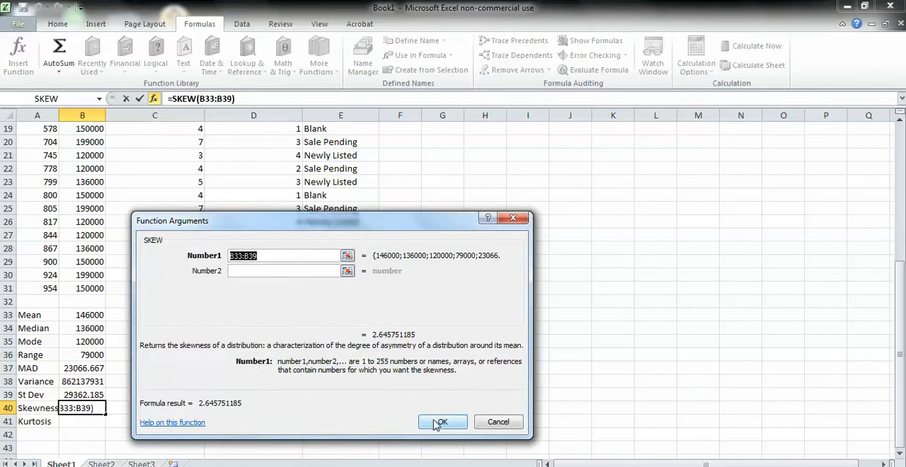
pyautogui.click(439, 422)
# - Copy the skewness formula from B40 across C40:D40 and enter N/A in E40
pyautogui.moveTo(106, 412); pyautogui.dragTo(297, 414)
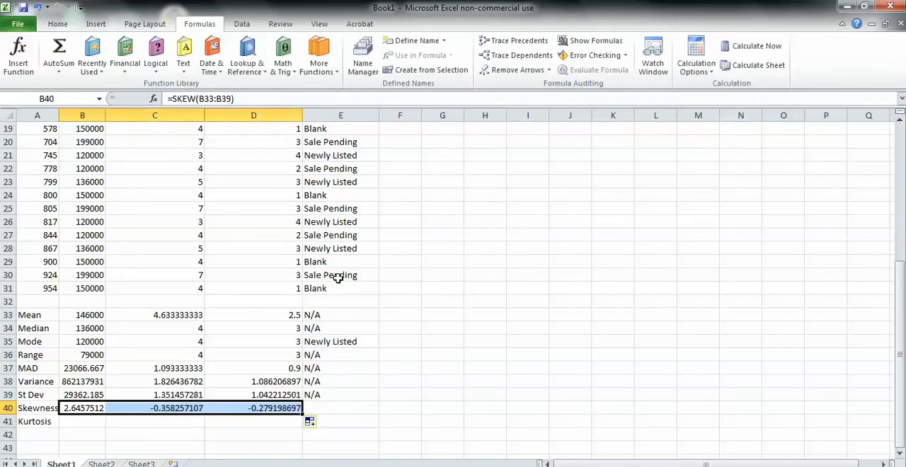
pyautogui.click(327, 408)
pyautogui.press('BackSpace')
pyautogui.write('N/A')
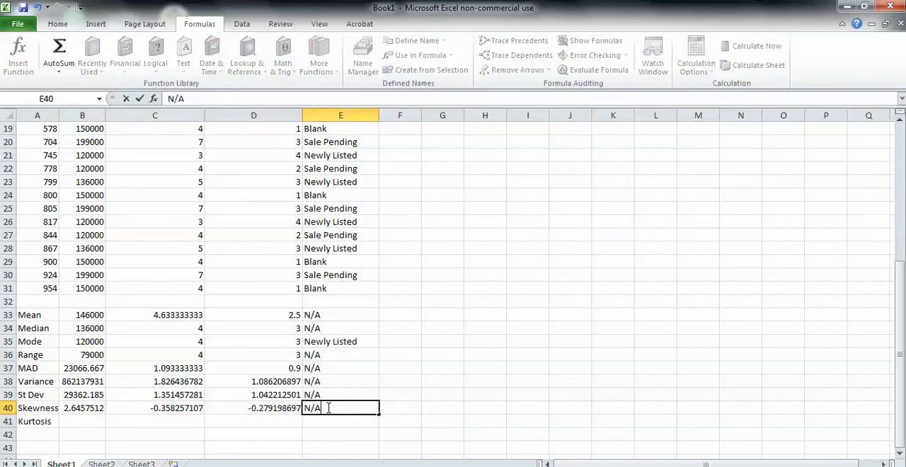
pyautogui.press('Return')
# - Calculate the kurtosis of the prices in B41 with the KURT function over B1:B31
pyautogui.click(82, 423)
pyautogui.click(318, 60)
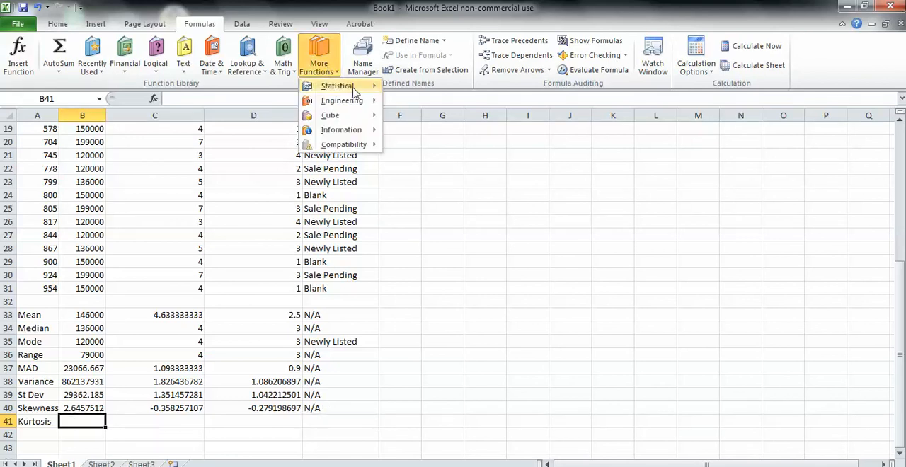
pyautogui.moveTo(338, 86)
pyautogui.moveTo(481, 126); pyautogui.dragTo(507, 243)
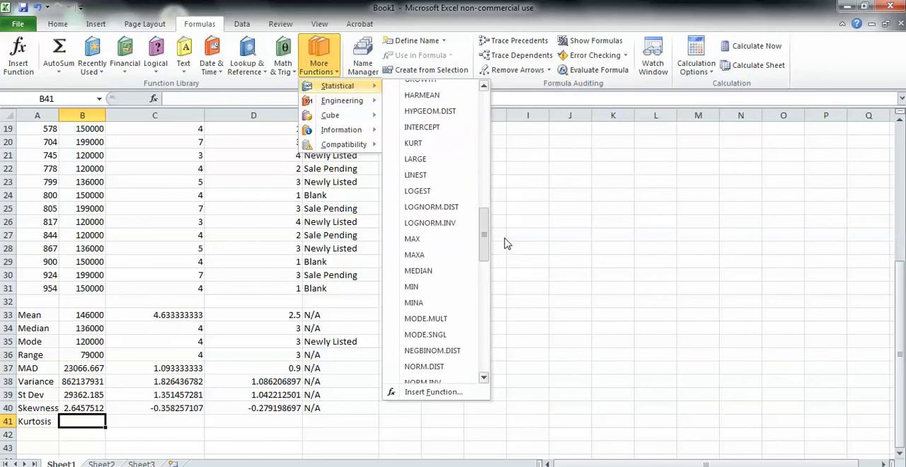
pyautogui.click(447, 147)
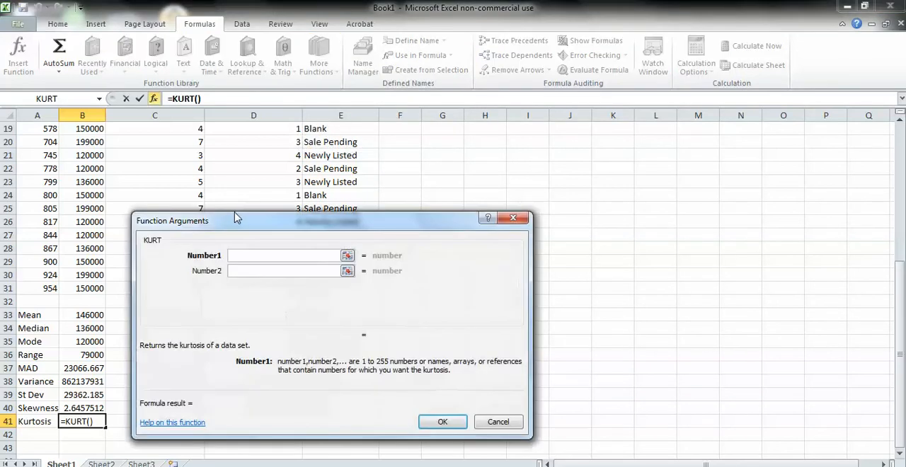
pyautogui.write('B1')
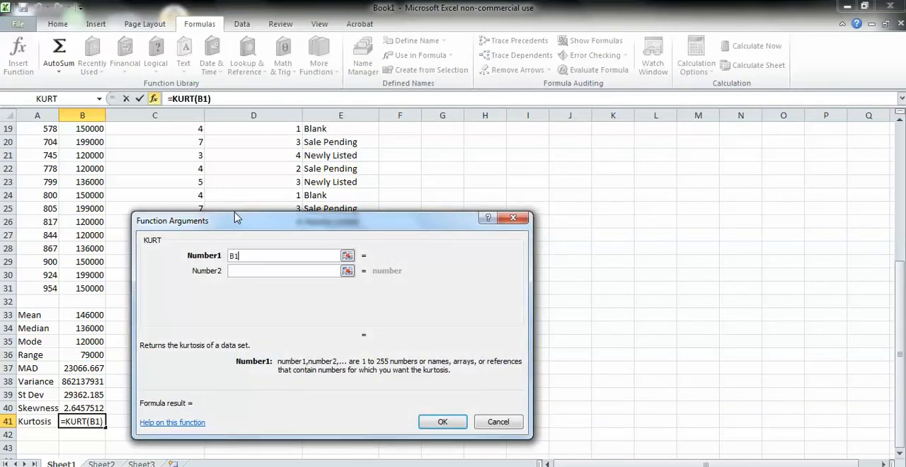
pyautogui.write(':B')
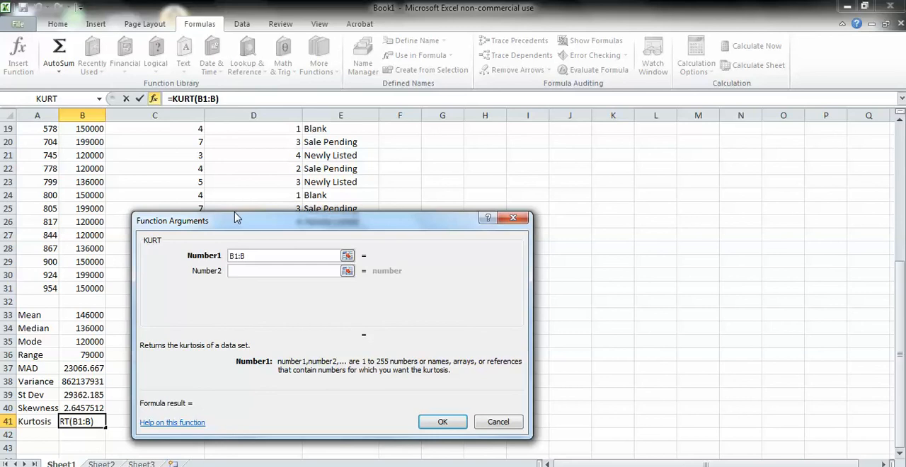
pyautogui.write('3')
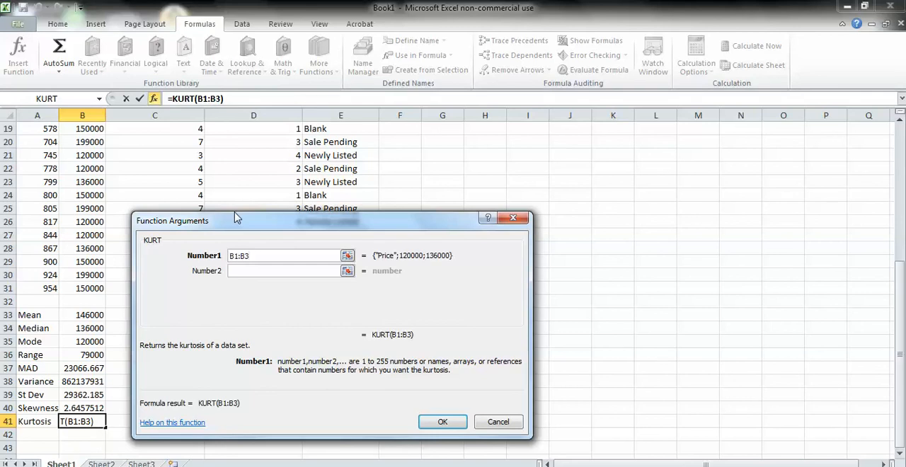
pyautogui.write('1')
pyautogui.press('Return')
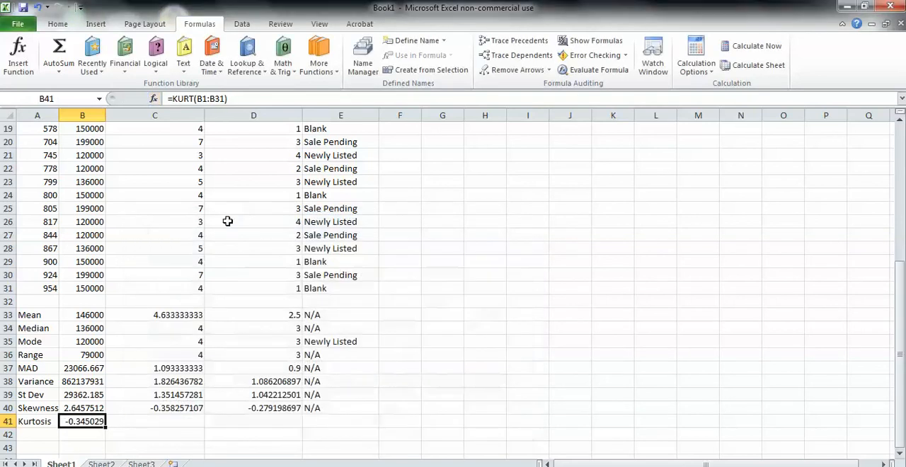
# - Copy the kurtosis formula from B41 across C41:D41 and enter N/A in E41
pyautogui.moveTo(105, 428); pyautogui.dragTo(304, 429)
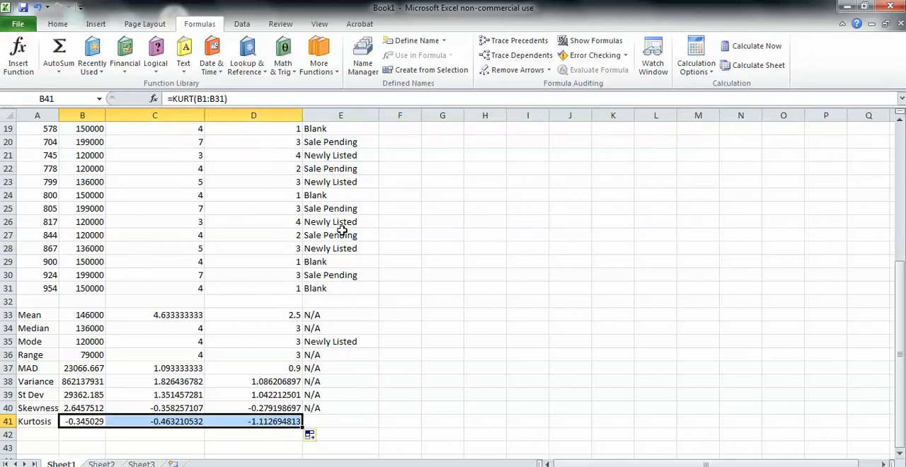
pyautogui.click(338, 419)
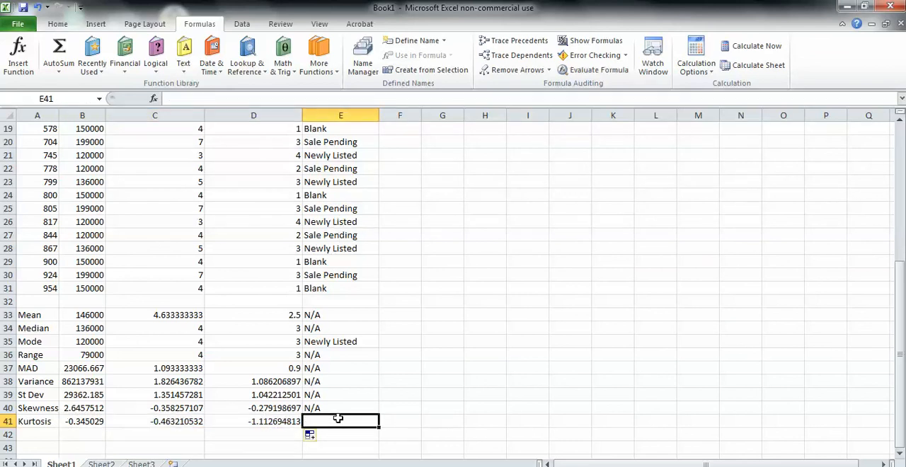
pyautogui.write('N/A')
pyautogui.press('Return')
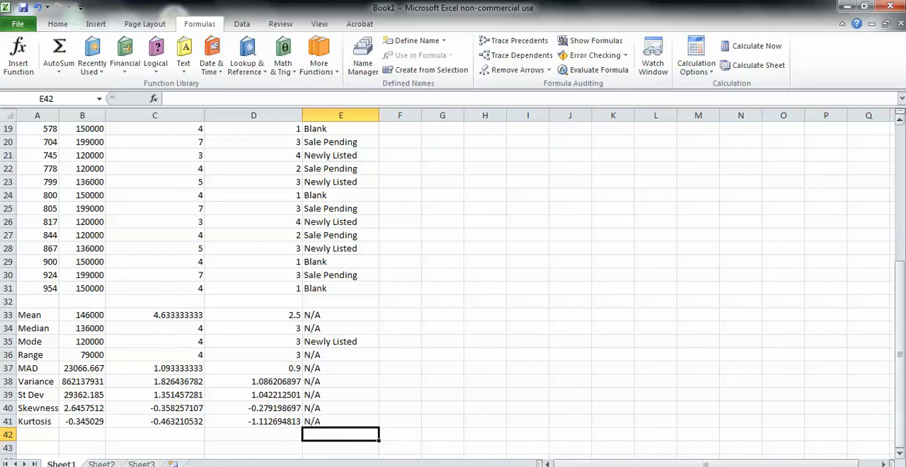
pyautogui.moveTo(900, 396); pyautogui.dragTo(902, 429)
pyautogui.click(809, 466)
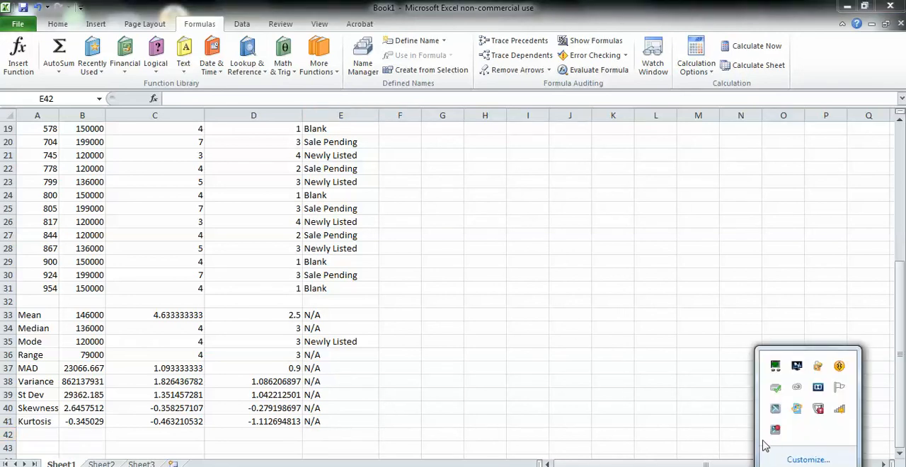